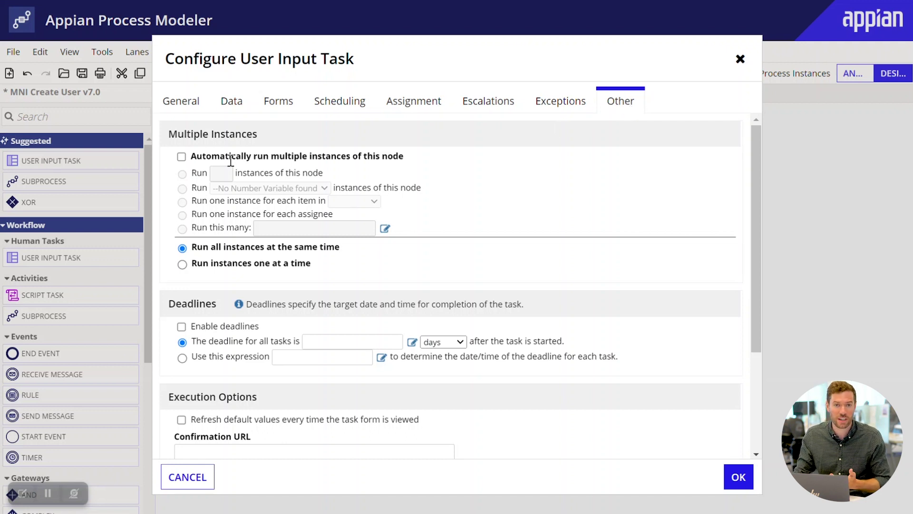
- Enable 'Automatically run multiple instances of this node' for the user input task
left_click(181, 156)
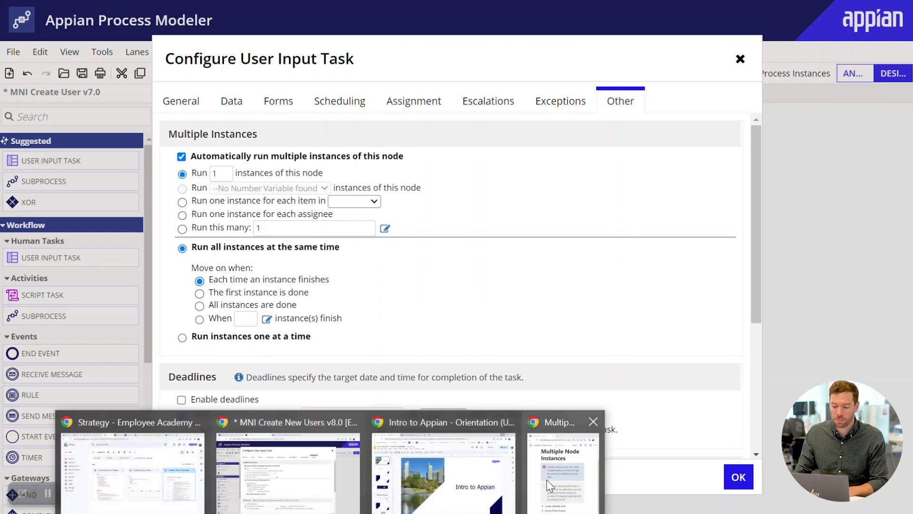
- Show the Multiple Node Instances Chrome notes page on the right half of the screen
left_click(546, 480)
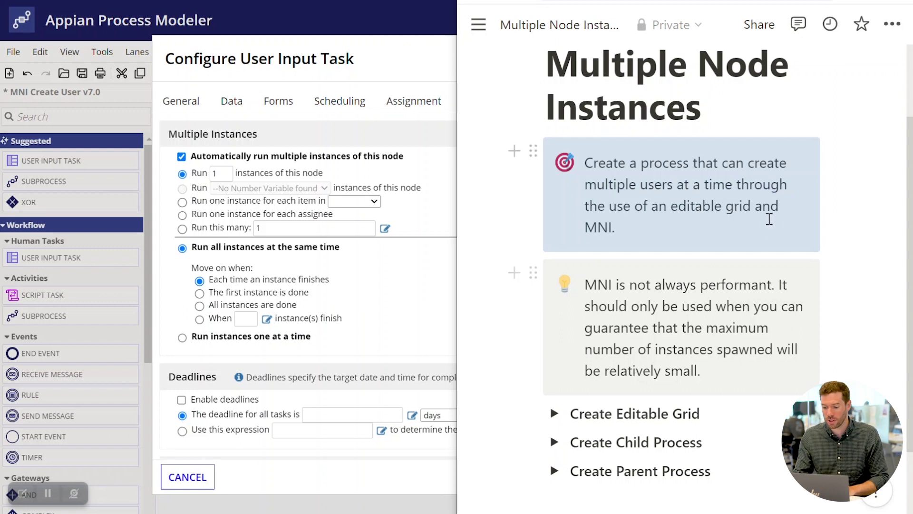
scroll(771, 214, "down", 2)
mouse_move(635, 412)
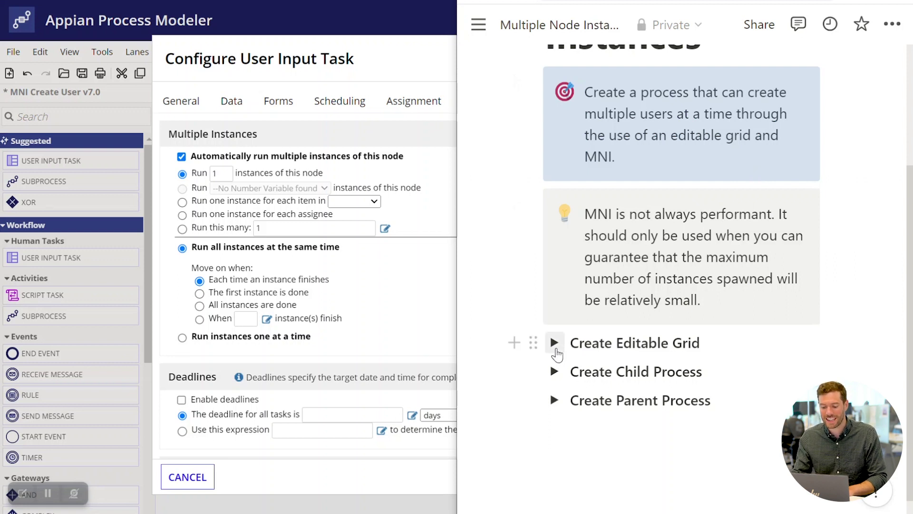
- Expand the Create Editable Grid steps in the Notion notes, then collapse them again
left_click(556, 345)
scroll(785, 300, "down", 3)
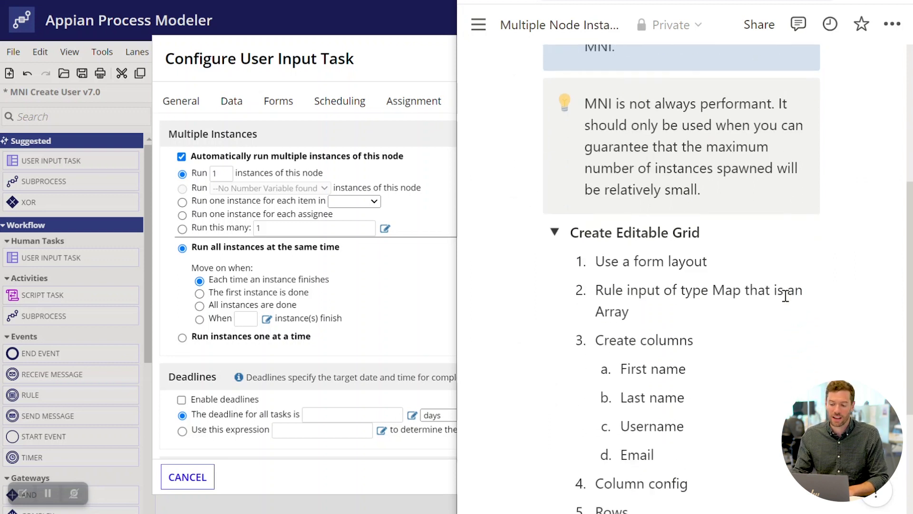
scroll(788, 292, "down", 3)
scroll(792, 278, "down", 2)
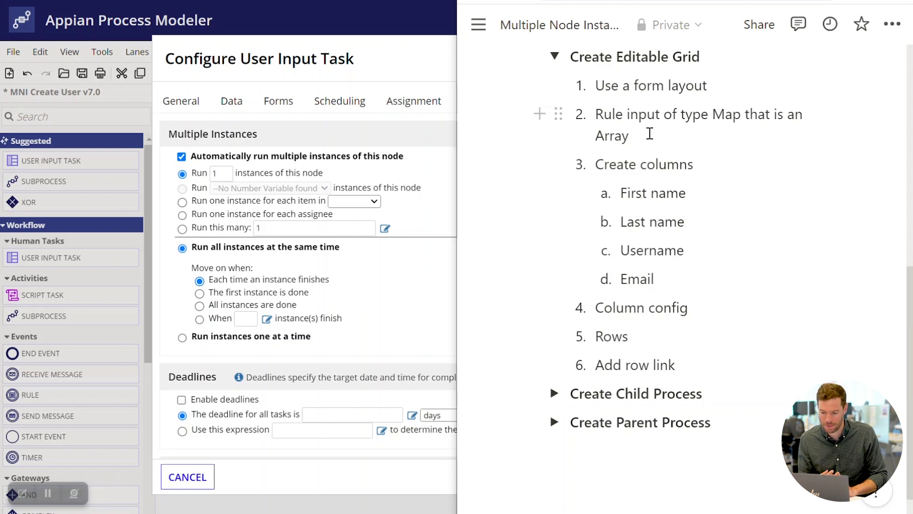
mouse_move(555, 232)
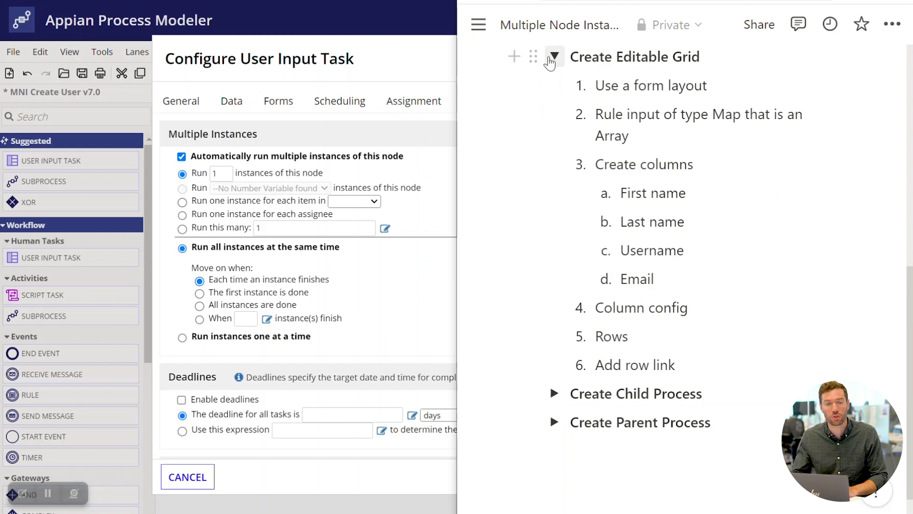
left_click(554, 56)
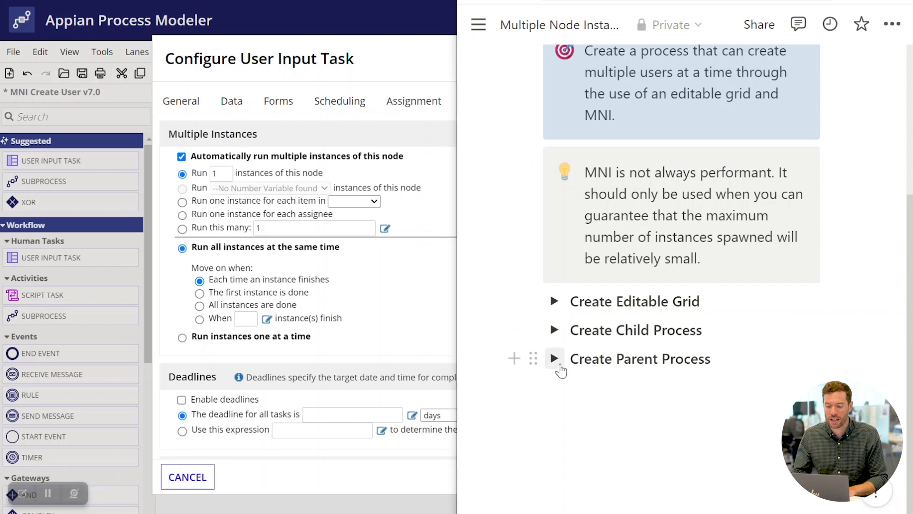
- Expand and collapse the Create Parent Process and Create Child Process note sections
left_click(554, 359)
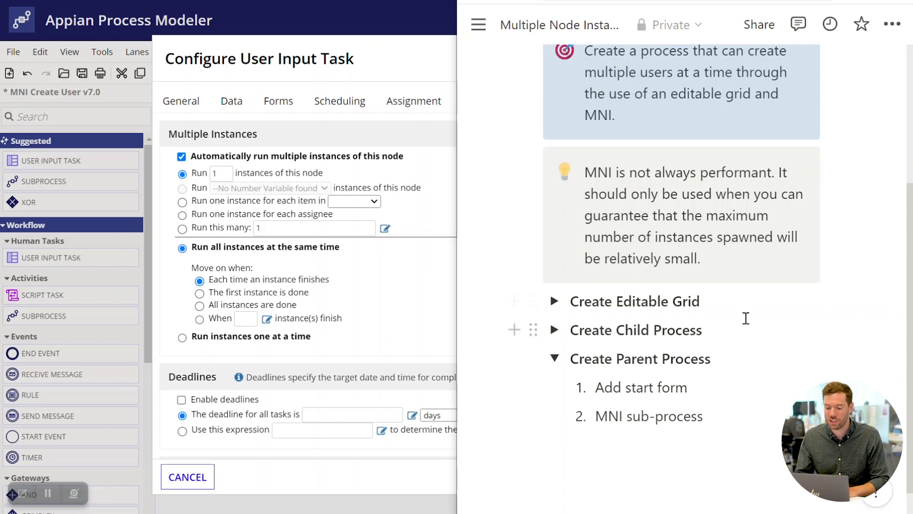
mouse_move(650, 415)
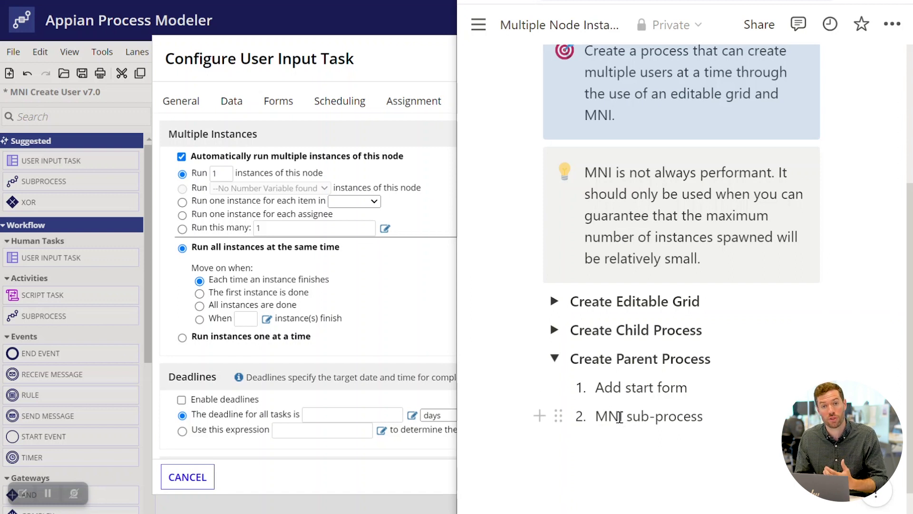
left_click(555, 359)
left_click(555, 330)
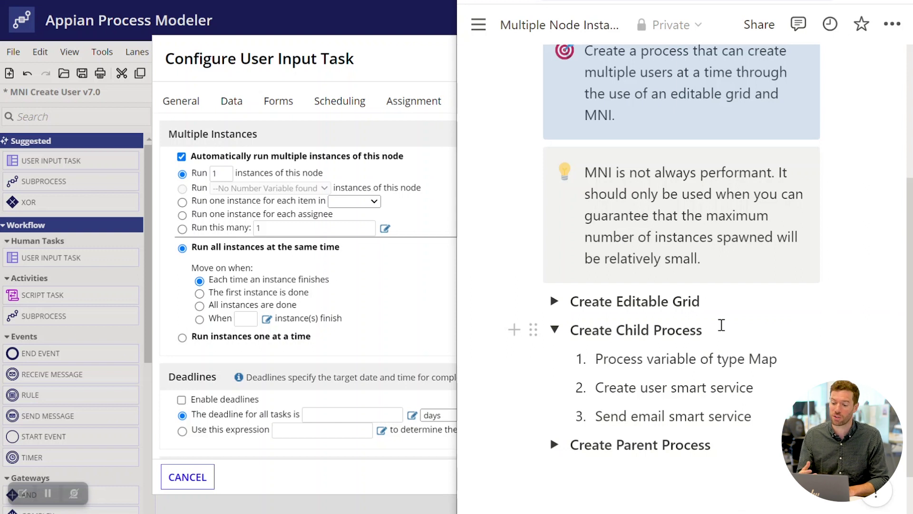
left_click(554, 331)
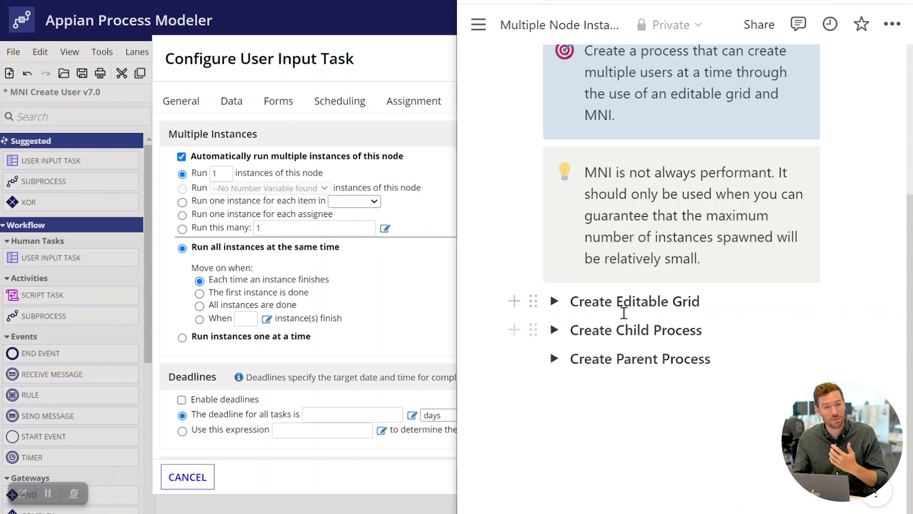
scroll(735, 314, "up", 3)
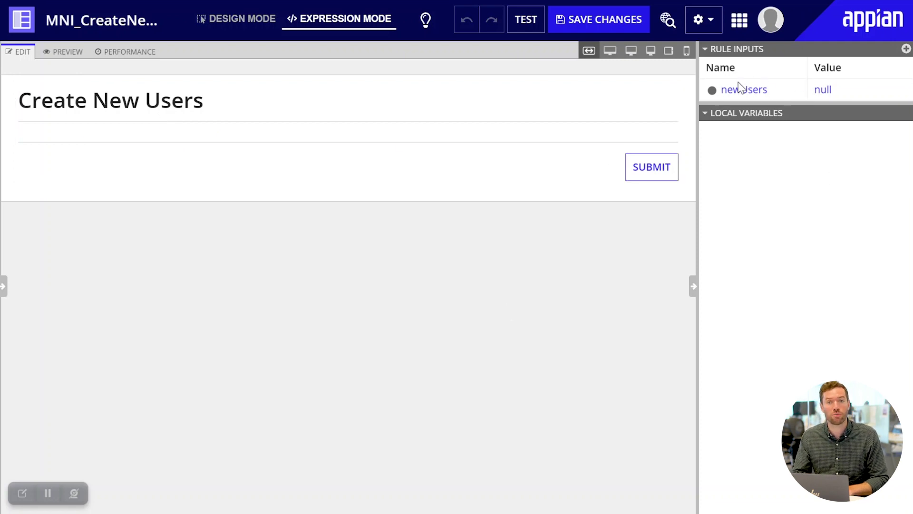
mouse_move(744, 90)
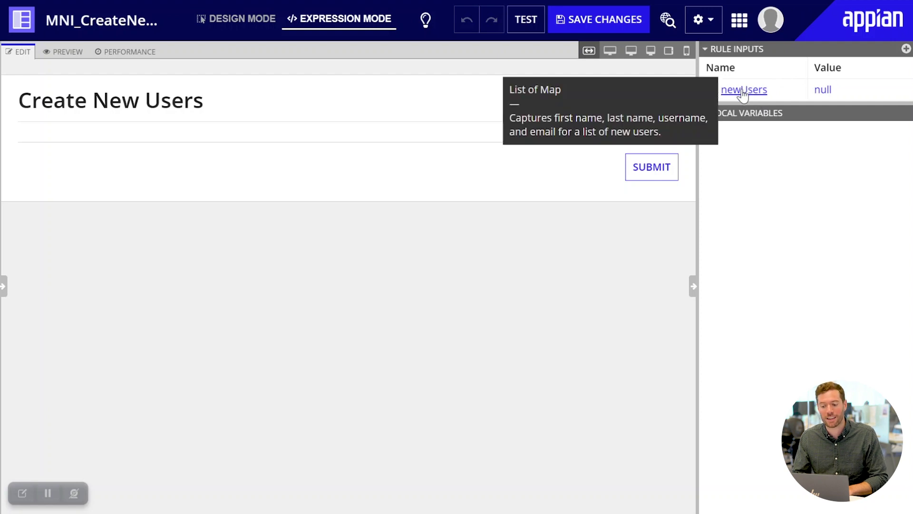
- Review the newUsers rule input settings and reveal the Interface Definition code panel
left_click(744, 91)
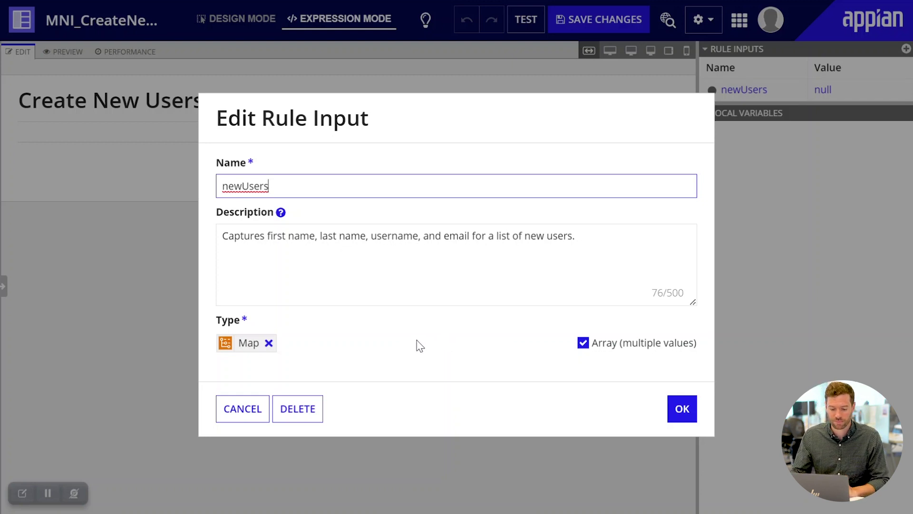
left_click(243, 408)
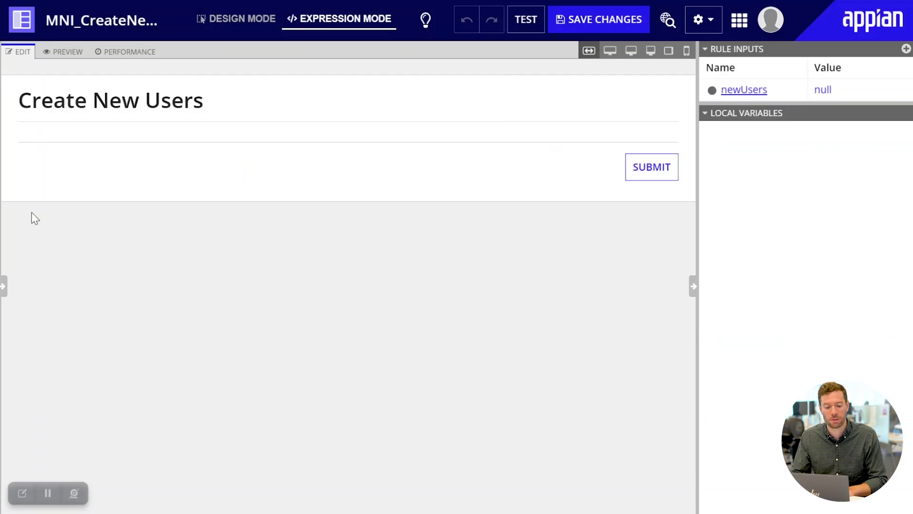
left_click(4, 286)
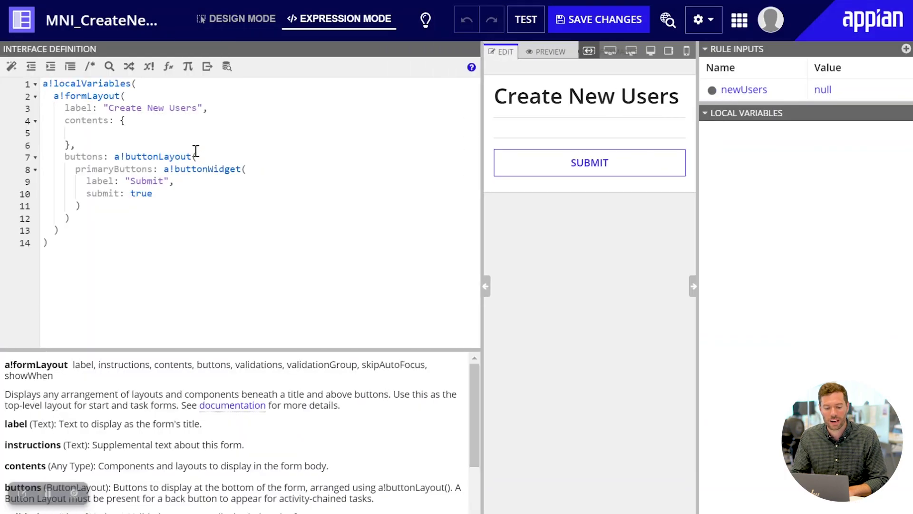
- Paste a gridLayout with First Name, Last Name, Username, Email and blank Remove headers
left_click(235, 132)
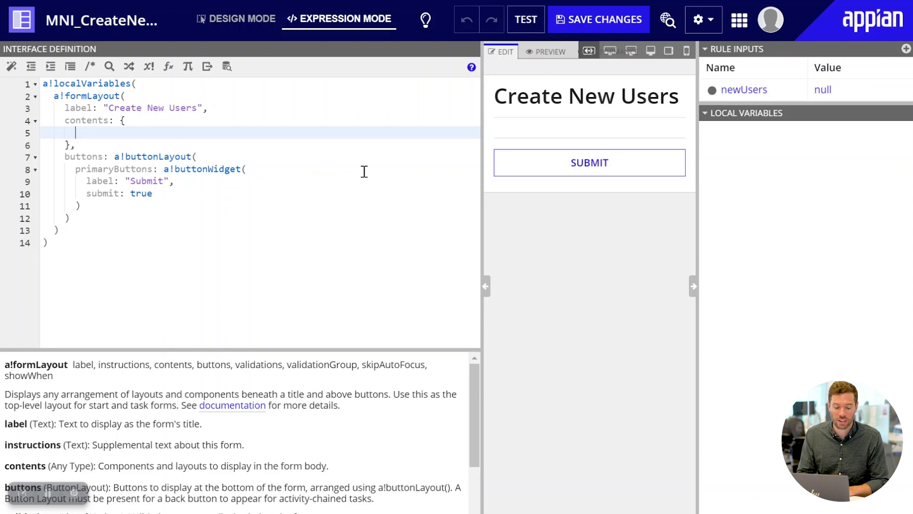
type("a!gridLayout(         totalCount: count(ri!newUsers),             rowHeader: 1       )")
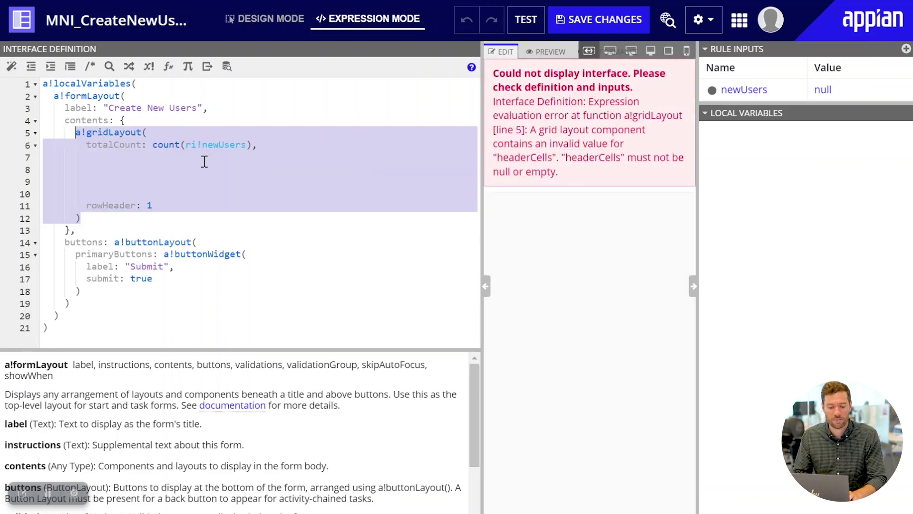
left_click(221, 152)
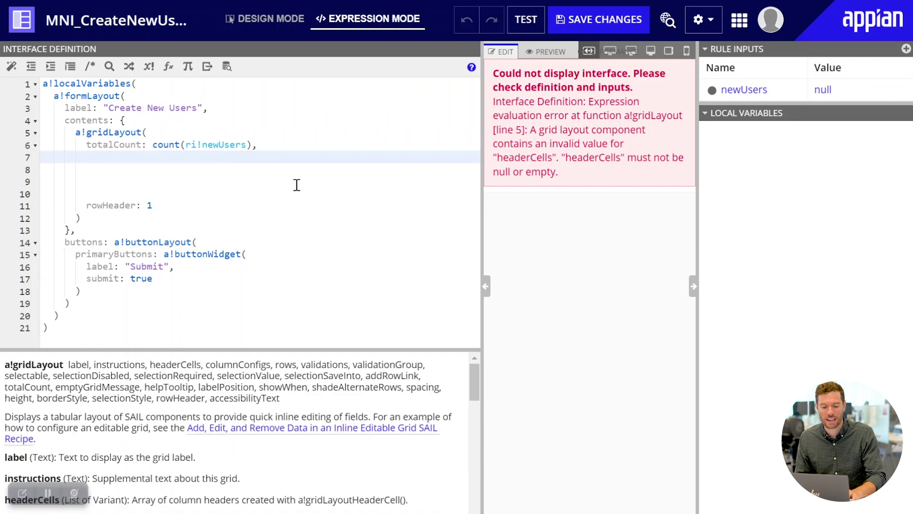
type("headerCells: {           a!gridLayoutHeaderCell(label: \"First Name\" ),           a!gridLayoutHeaderCell(label: \"Last Name\" ),           a!gridLayoutHeaderCell(label: \"Username\" ),           a!gridLayoutHeaderCell(label: \"Email\" ),           /* For the \"Remove\" column */           a!gridLayoutHeaderCell(label: \"\" )         },")
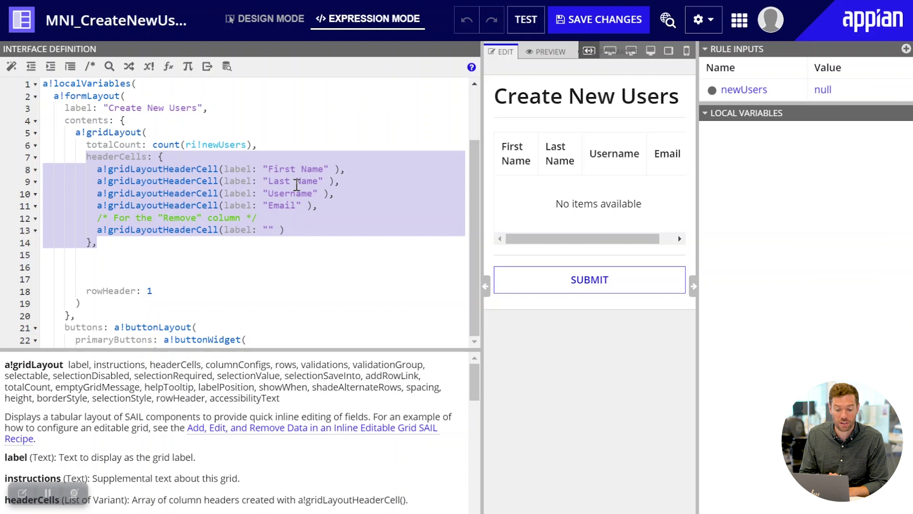
left_click(367, 170)
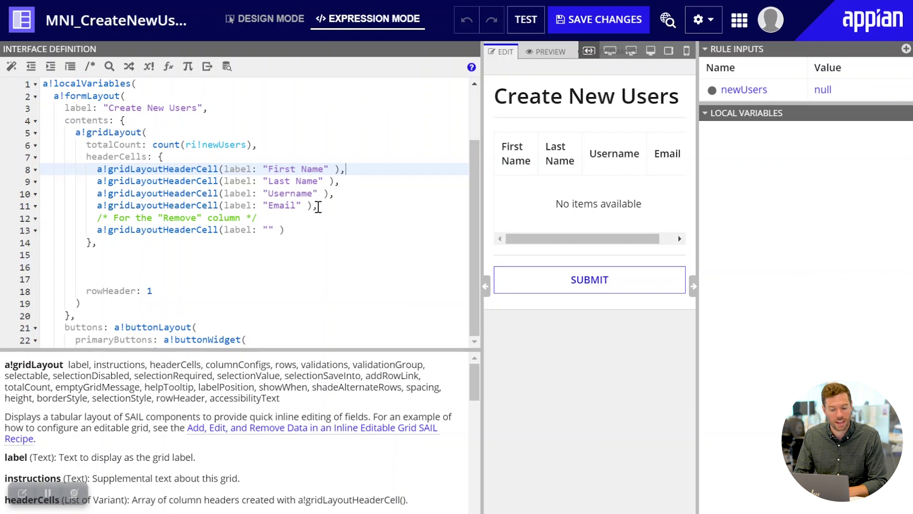
left_click(296, 229)
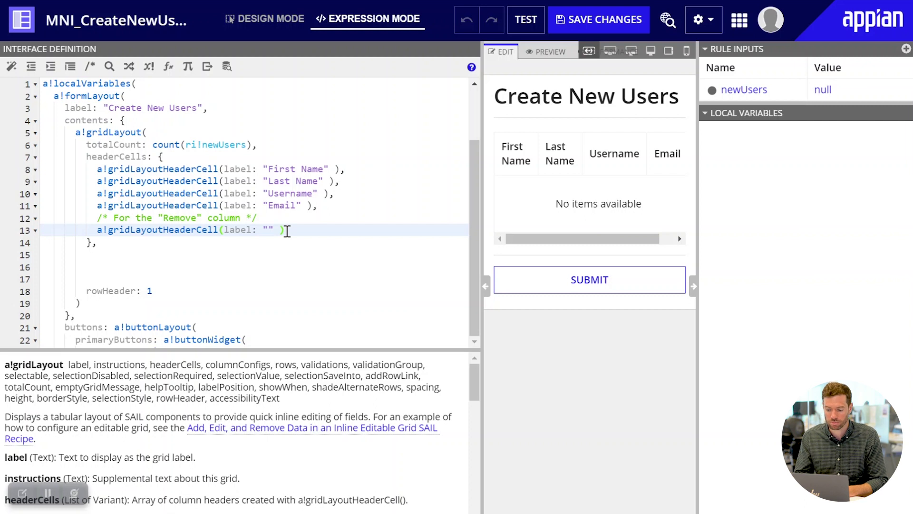
left_click(694, 286)
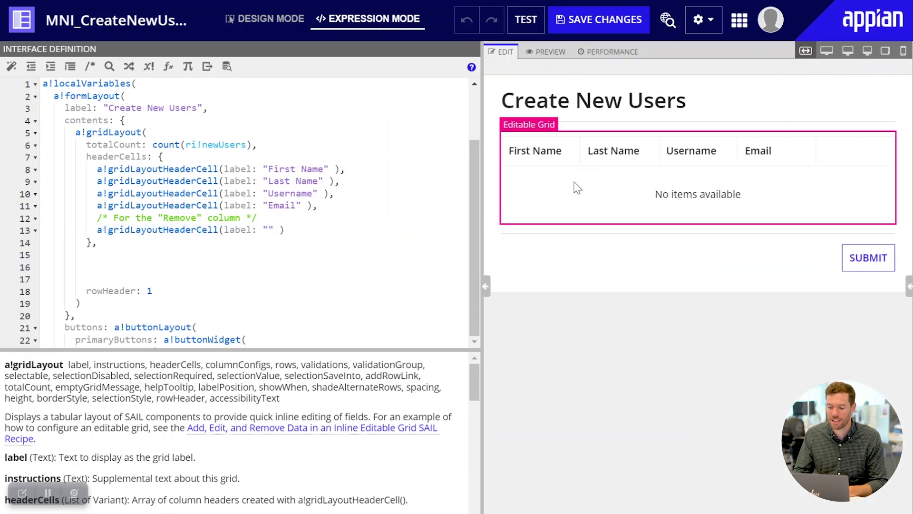
left_click(150, 259)
- Paste column configs (four DISTRIBUTE weight 3, one ICON) and the grid's row definitions
type("/* Only needed when some columns need to be narrow */         columnConfigs: {           a!gridLayoutColumnConfig(width: \"DISTRIBUTE\", weight:3 ),           a!gridLayoutColumnConfig(width: \"DISTRIBUTE\", weight:3 ),           a!gridLayoutColumnConfig(width: \"DISTRIBUTE\", weight:3 ),           a!gridLayoutColumnConfig(width: \"DISTRIBUTE\", weight:3 ),           a!gridLayoutColumnConfig(width: \"ICON\")         },")
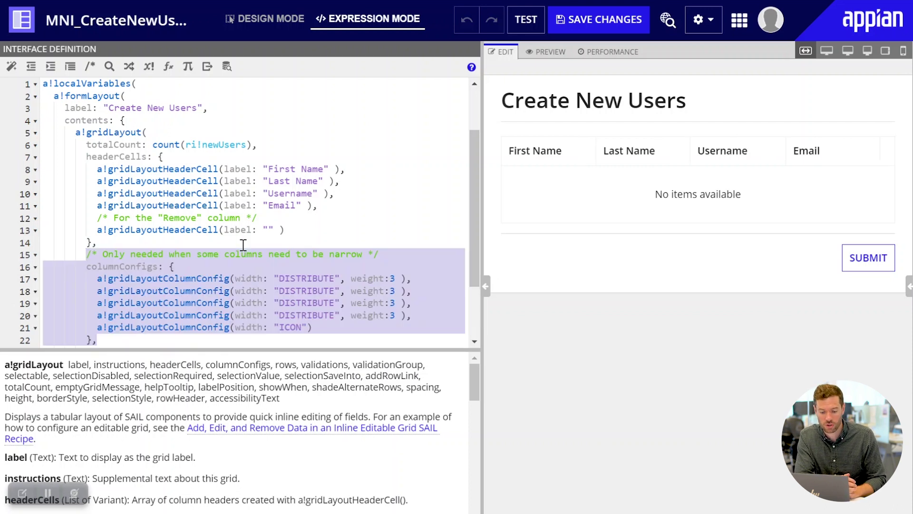
scroll(283, 277, "down", 3)
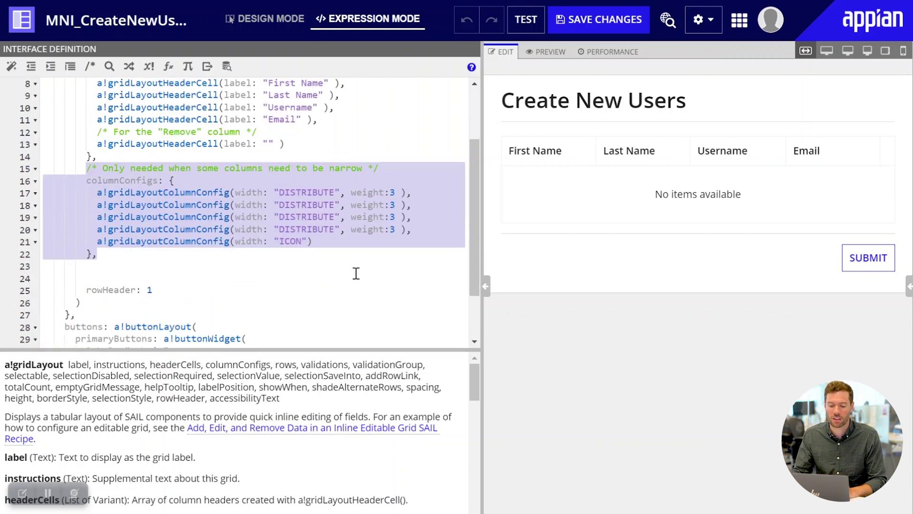
scroll(356, 273, "down", 2)
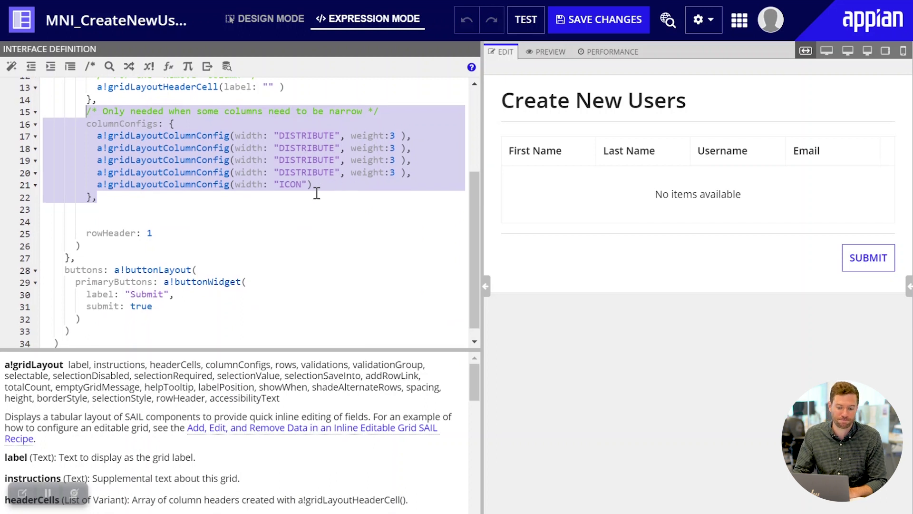
left_click(221, 207)
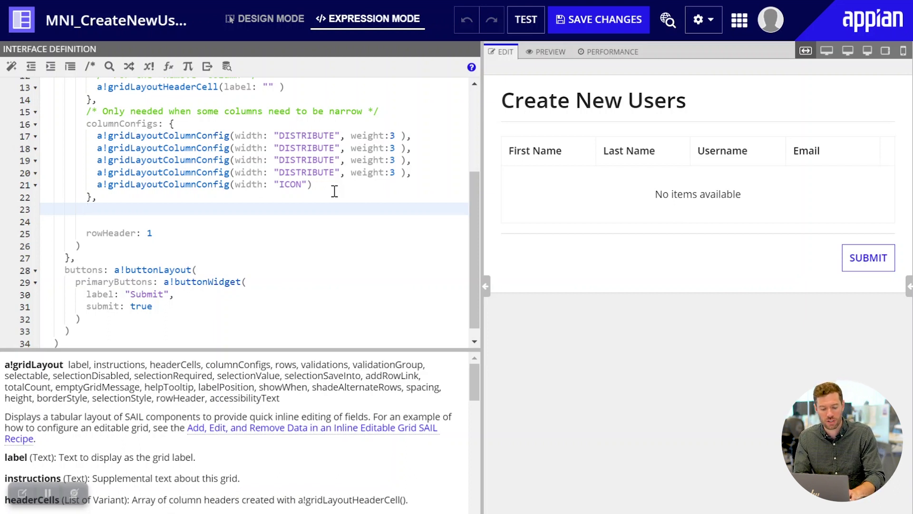
key("ctrl+v")
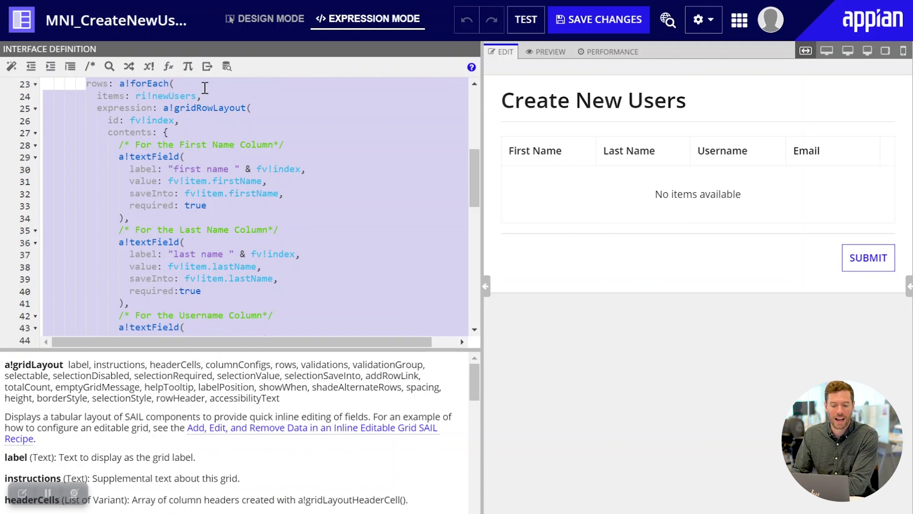
- Review the row code's first name, last name, username and email field values
left_click(205, 87)
left_click(227, 98)
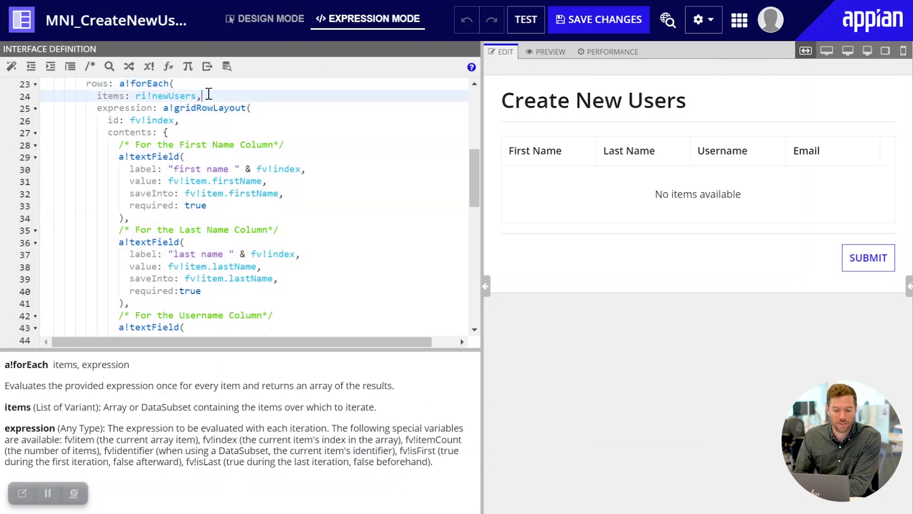
scroll(336, 122, "down", 3)
scroll(328, 115, "down", 3)
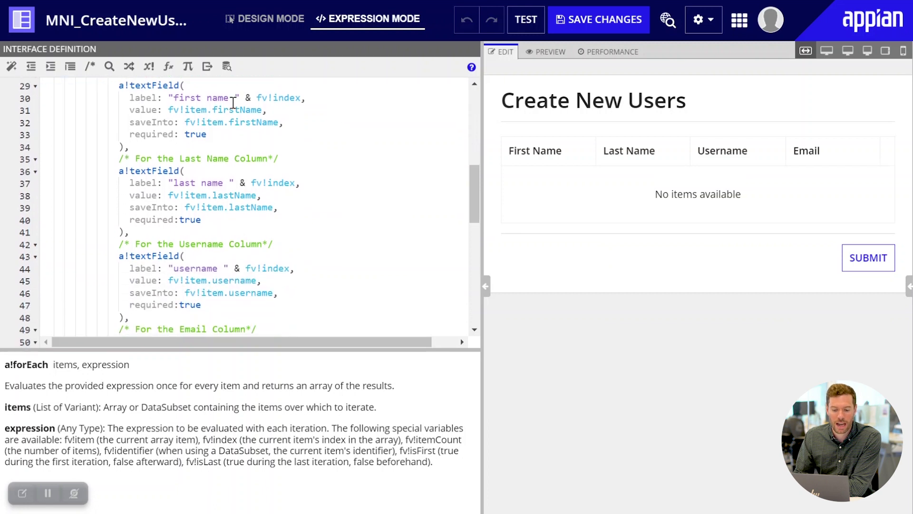
left_click(209, 87)
left_click(283, 109)
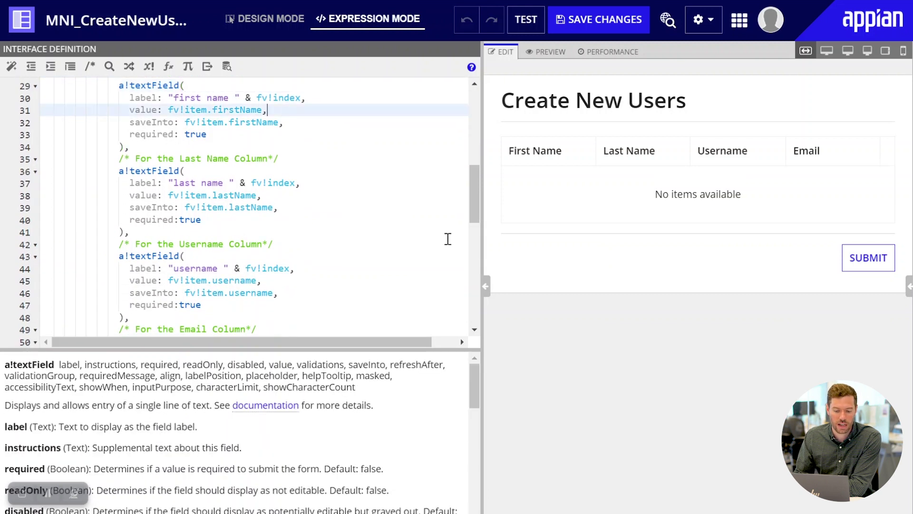
left_click(193, 172)
left_click(267, 198)
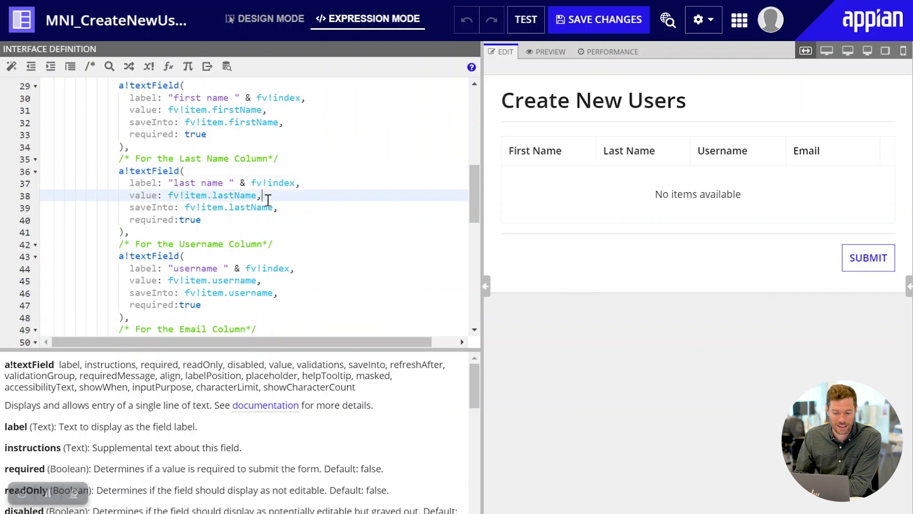
scroll(268, 198, "down", 3)
left_click(189, 185)
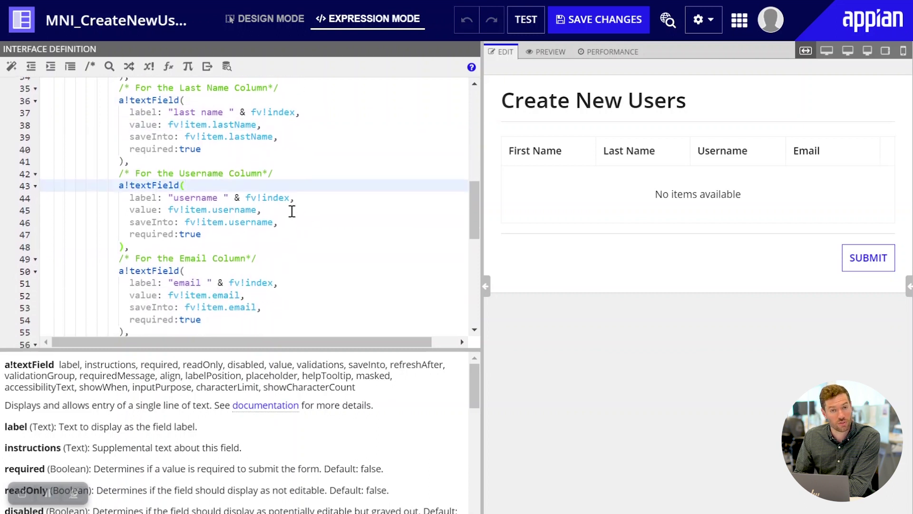
scroll(291, 210, "down", 3)
left_click(261, 212)
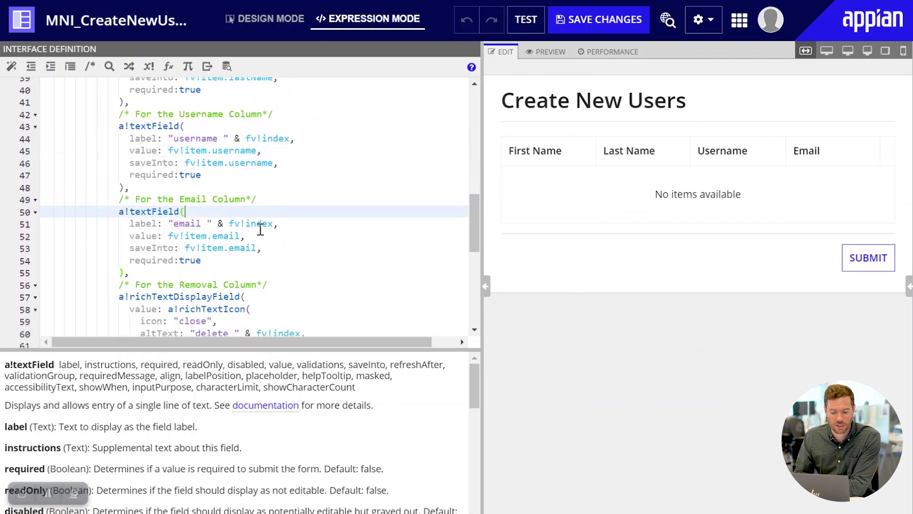
left_click(244, 236)
scroll(389, 237, "down", 3)
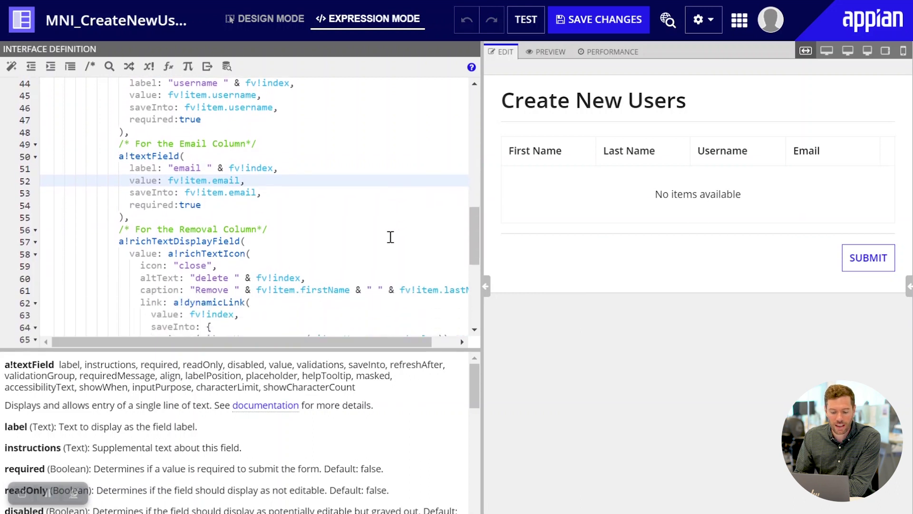
scroll(390, 237, "down", 4)
scroll(400, 257, "down", 3)
scroll(428, 264, "down", 3)
scroll(457, 268, "down", 3)
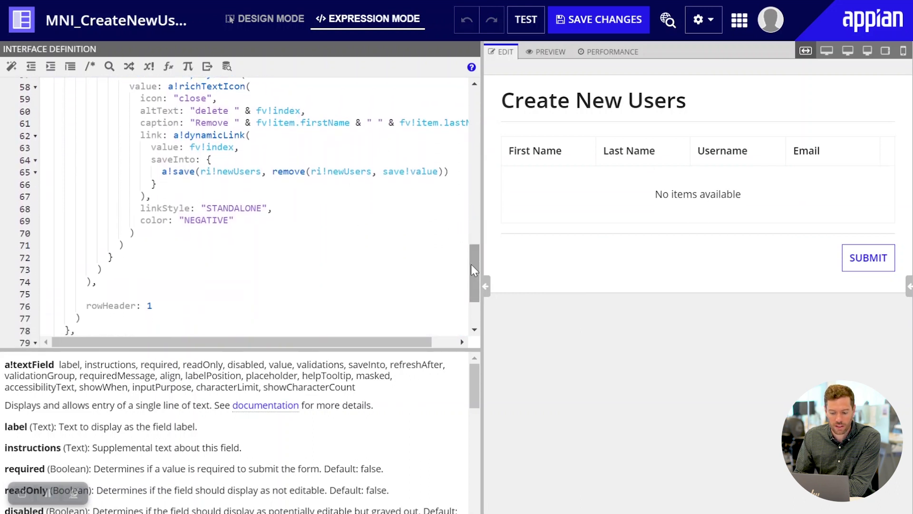
scroll(473, 264, "up", 1)
mouse_move(321, 342)
left_mouse_down()
mouse_move(300, 347)
mouse_move(317, 348)
left_mouse_up()
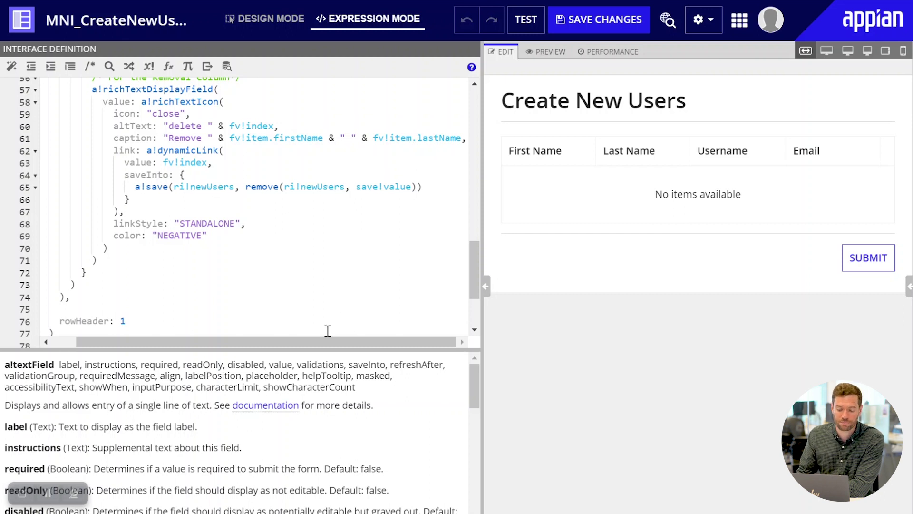
scroll(328, 330, "left", 2)
scroll(335, 271, "up", 4)
scroll(337, 270, "up", 2)
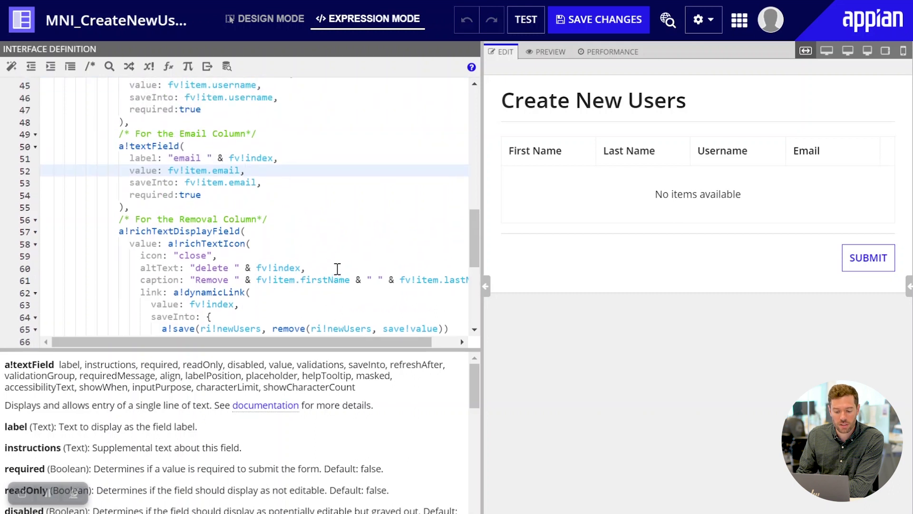
scroll(314, 150, "up", 3)
scroll(319, 173, "up", 2)
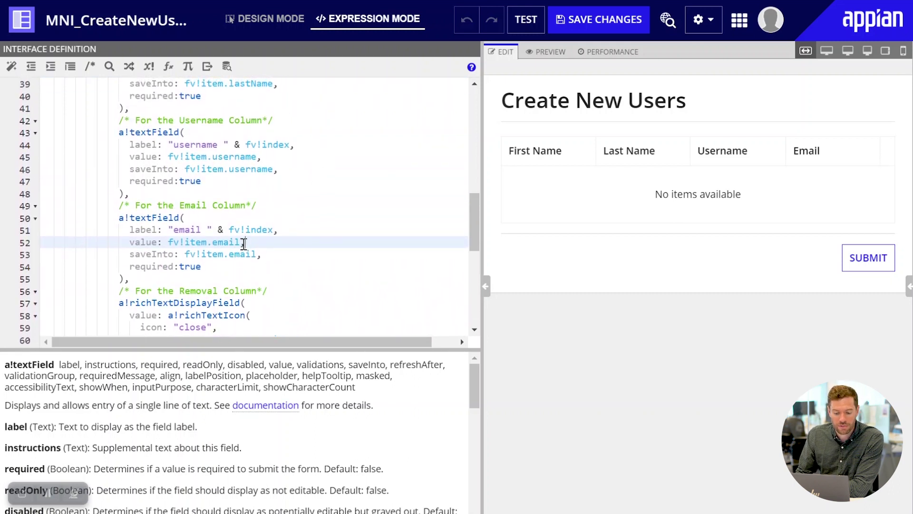
left_click_drag(243, 243, 206, 243)
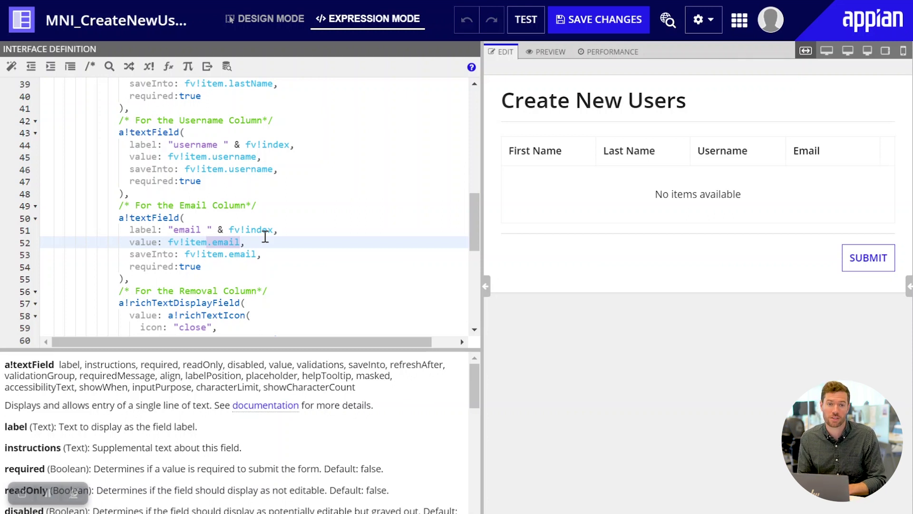
left_click(298, 253)
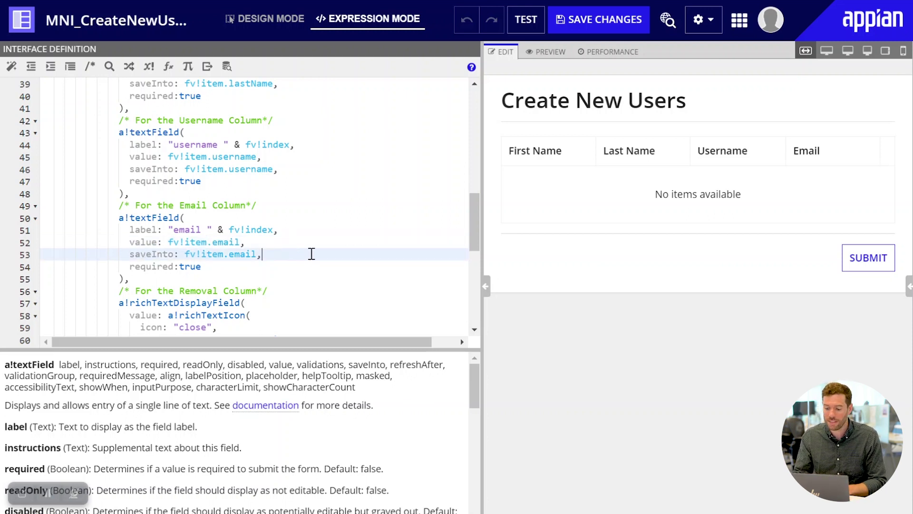
scroll(307, 253, "down", 3)
scroll(305, 241, "down", 4)
scroll(306, 240, "down", 1)
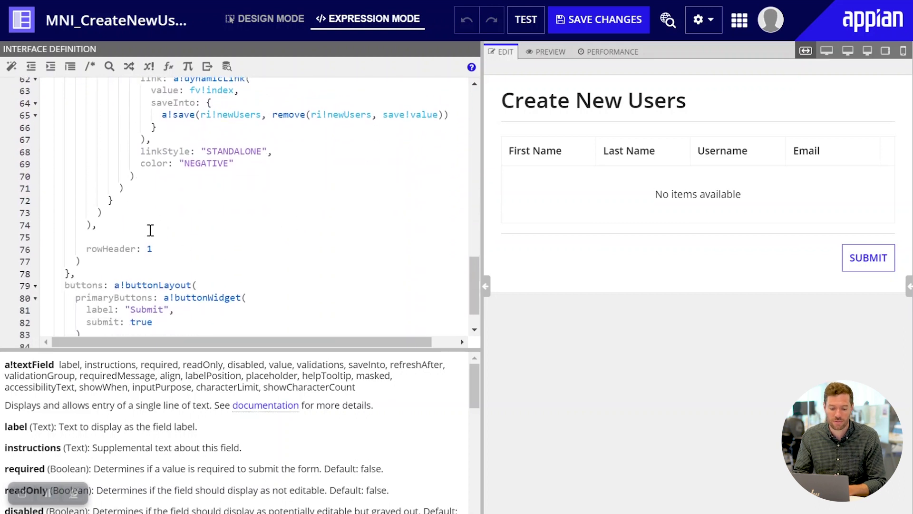
- Insert the 'Add User' row link and add two empty user rows in the preview
left_click(229, 236)
key("ctrl+v")
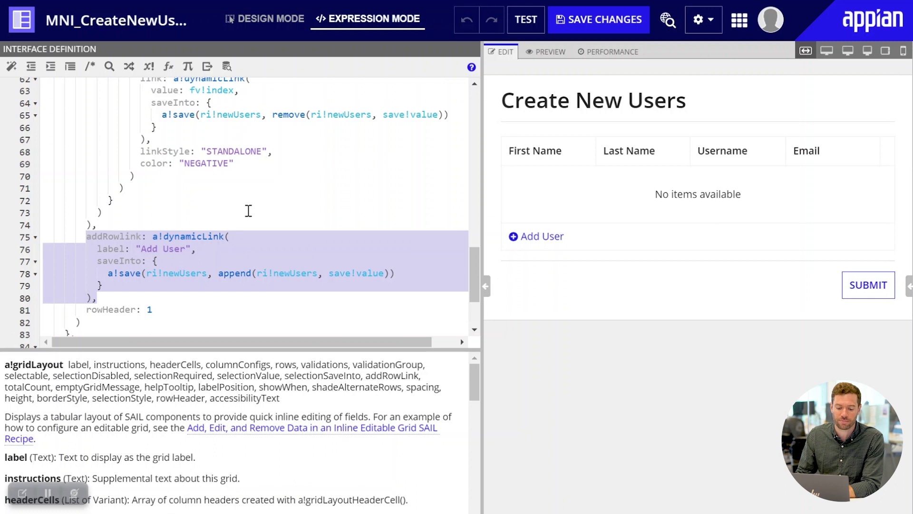
left_click(246, 213)
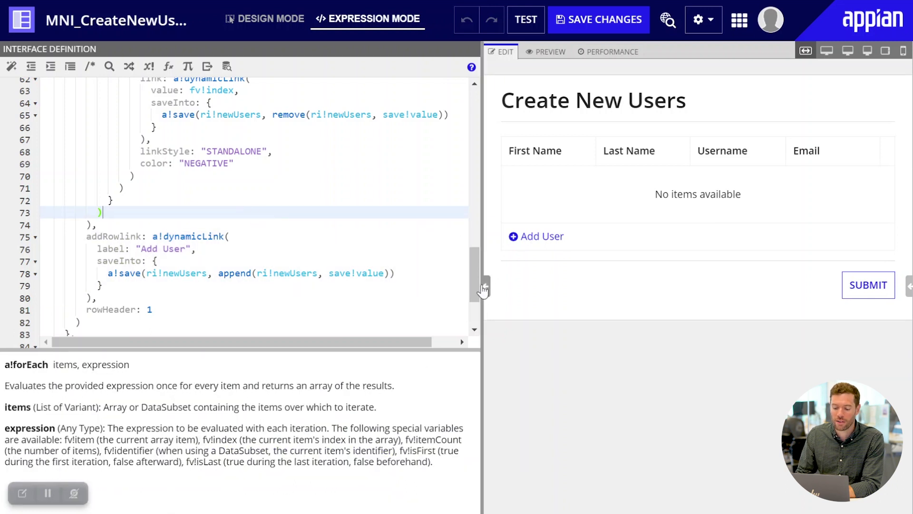
left_click(484, 285)
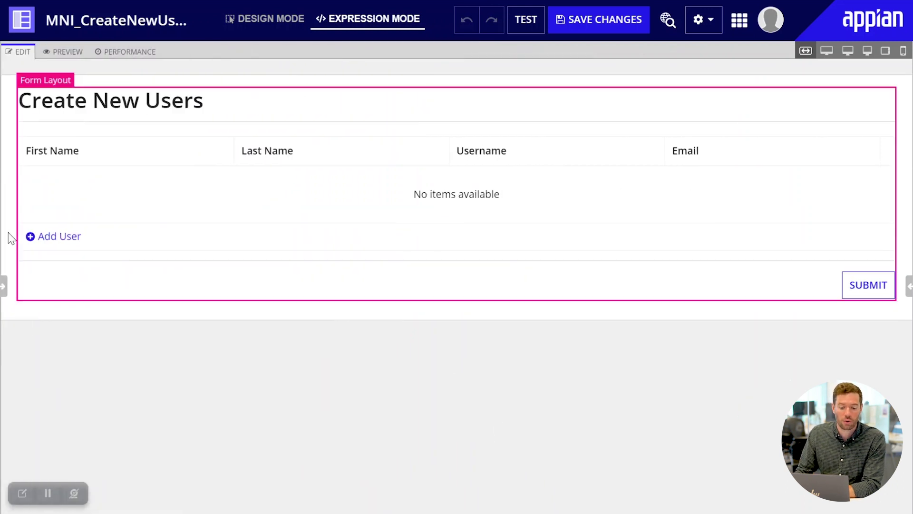
left_click(56, 236)
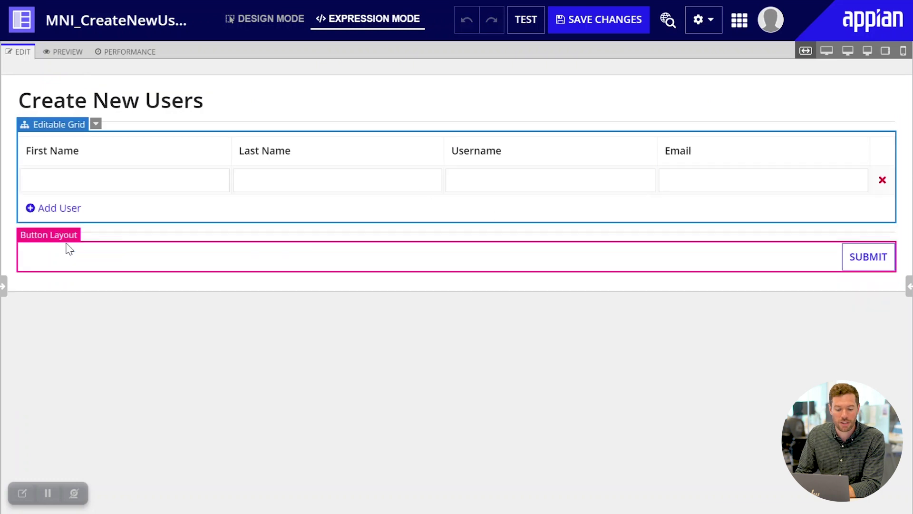
left_click(59, 207)
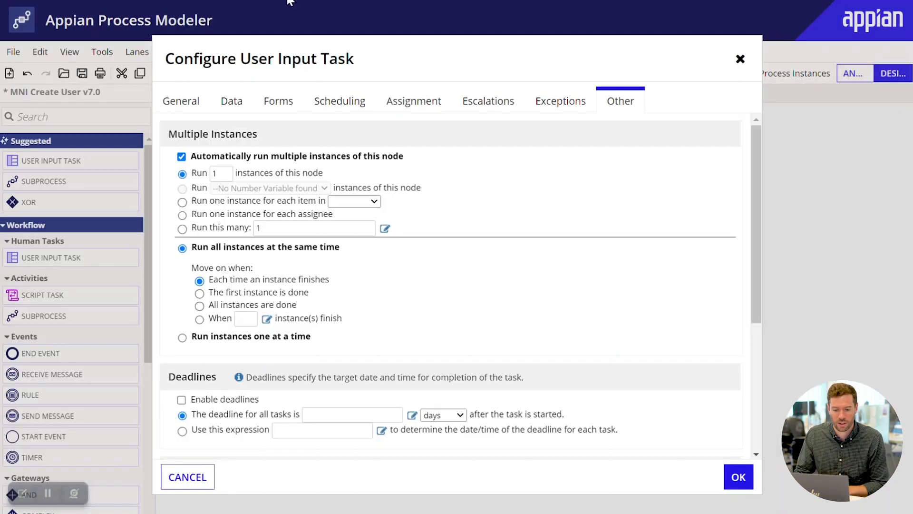
- Delete the unconfigured user input task, glance at MNI Create User, and save MNI Create New Users
left_click(187, 477)
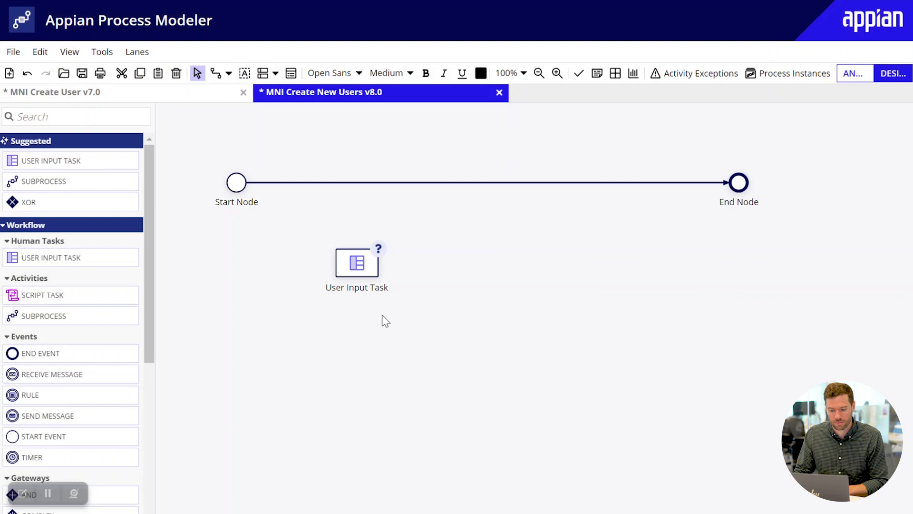
key("Delete")
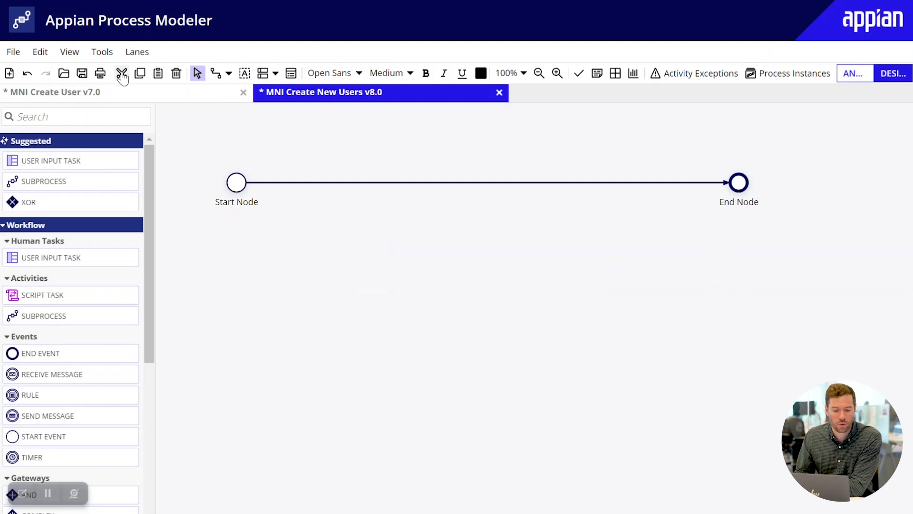
left_click(111, 91)
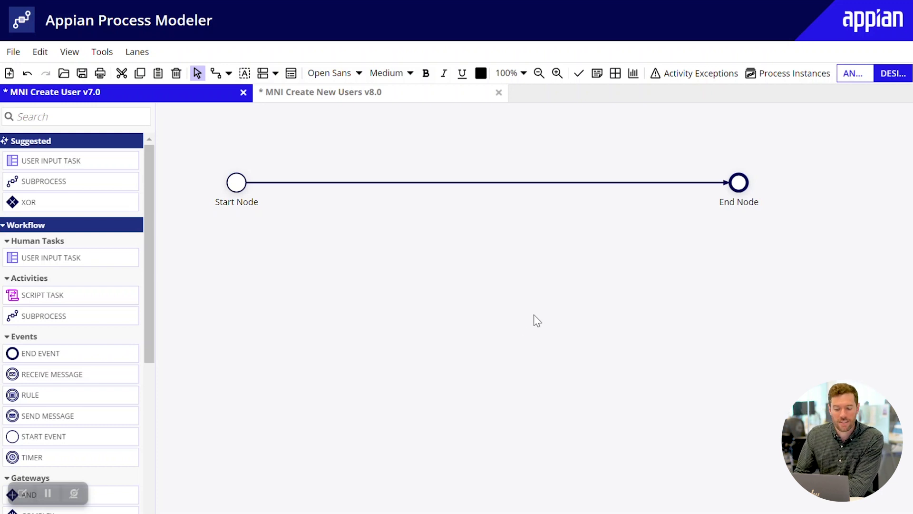
left_click(378, 92)
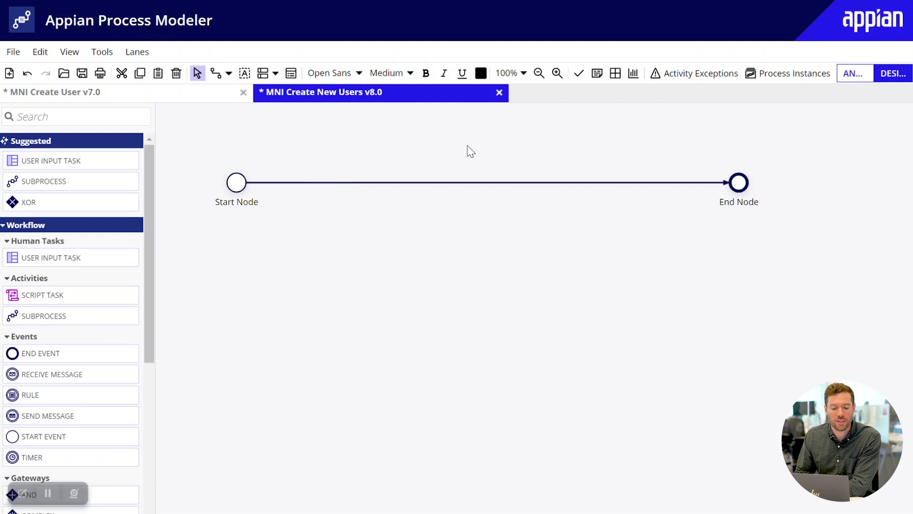
key("ctrl+s")
left_click(160, 95)
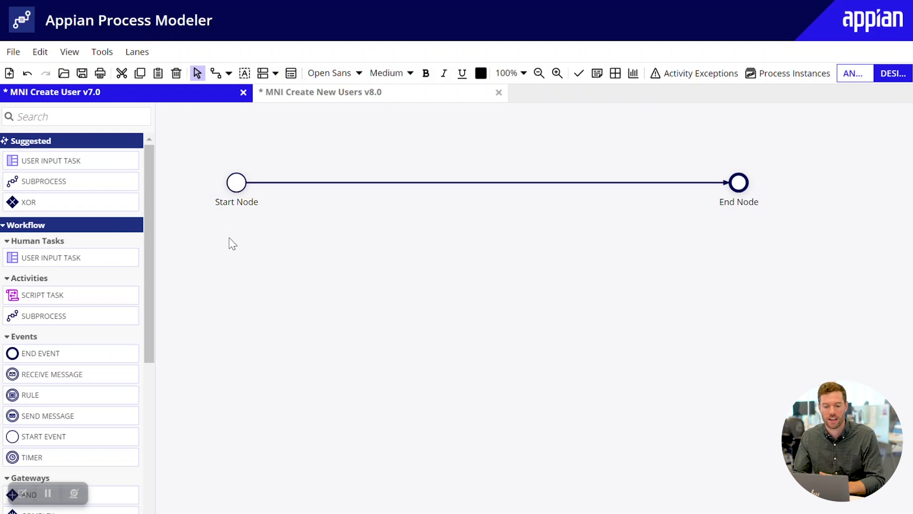
left_click(292, 73)
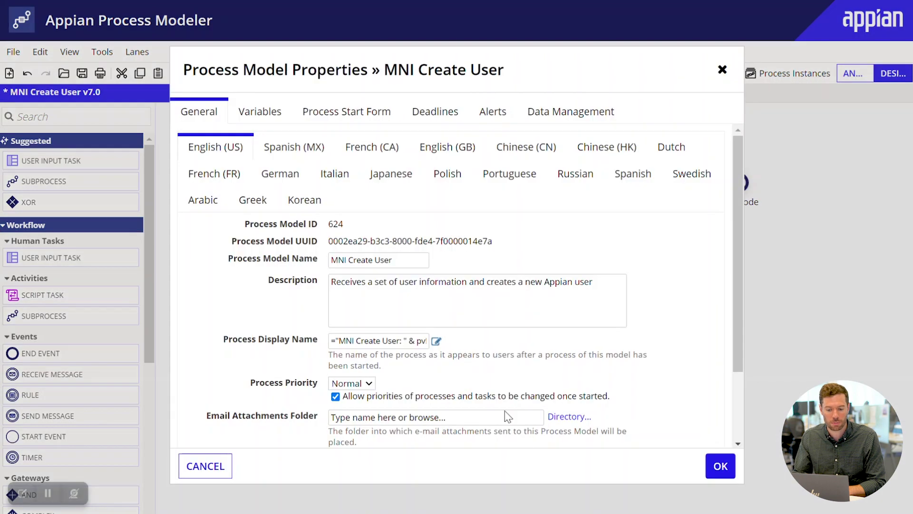
left_click(260, 112)
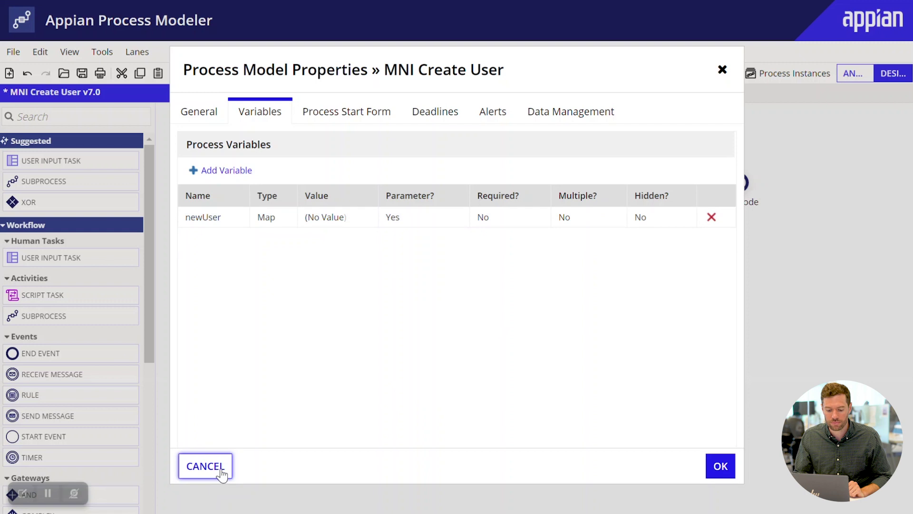
left_click(721, 466)
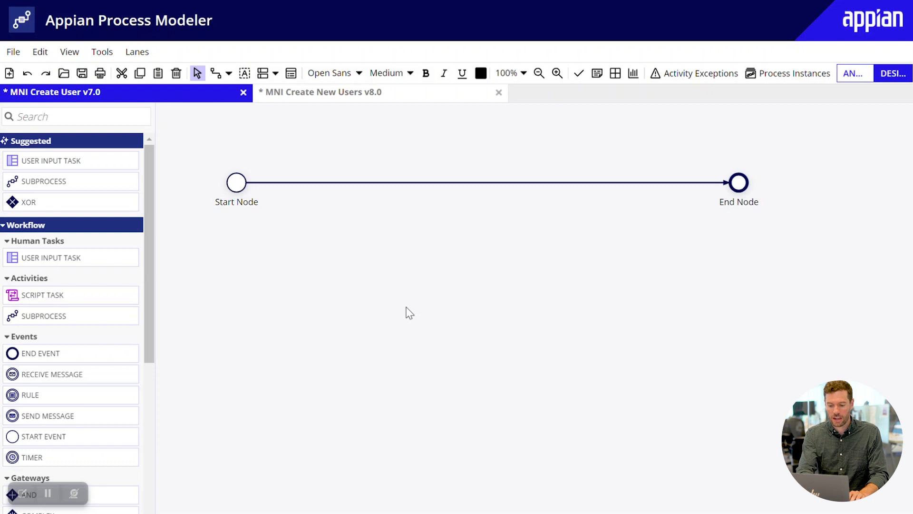
key("ctrl+v")
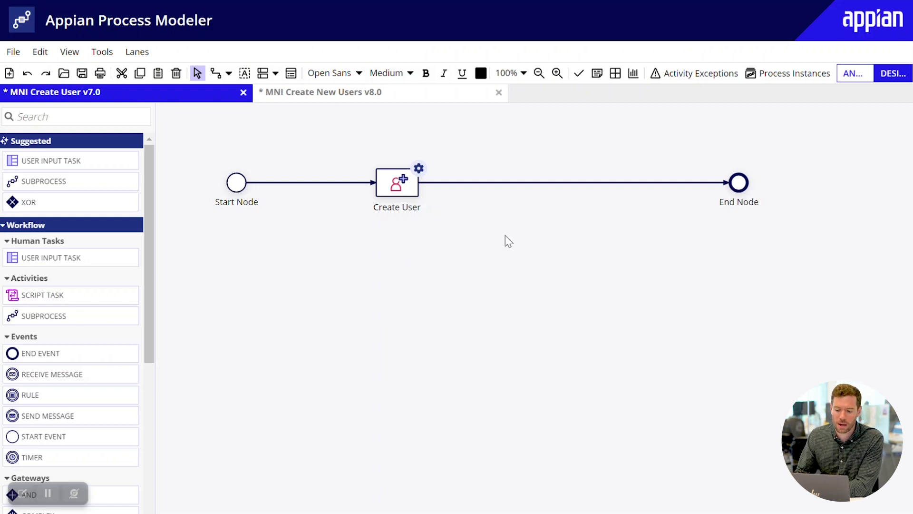
- Inspect the Create User node's Username input expression, leaving it unchanged
double_click(402, 189)
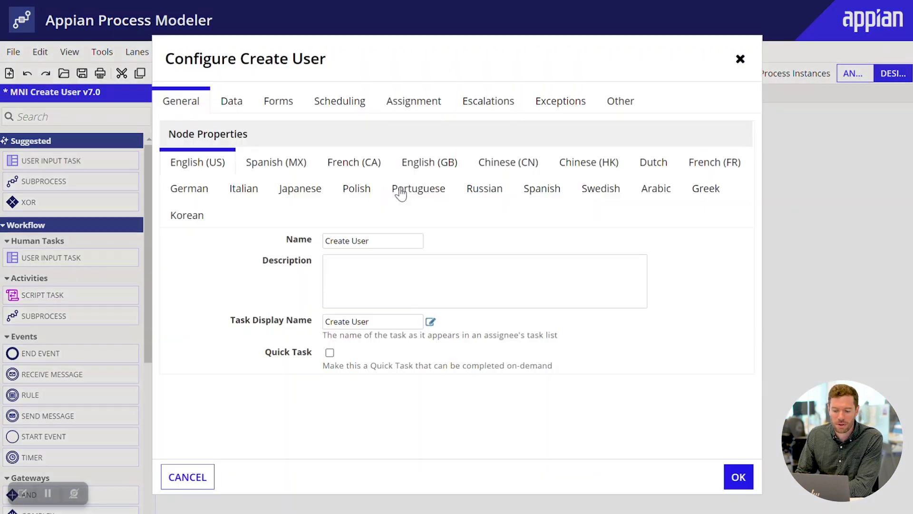
left_click(232, 101)
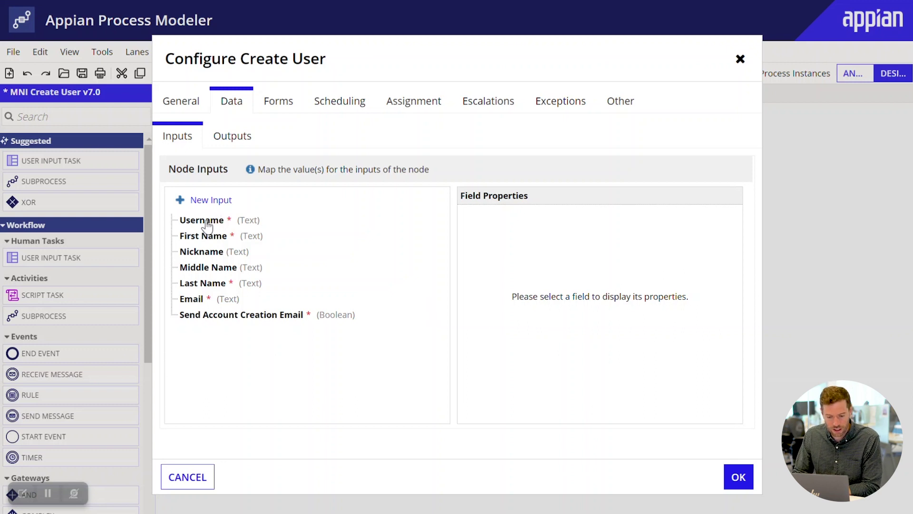
left_click(205, 221)
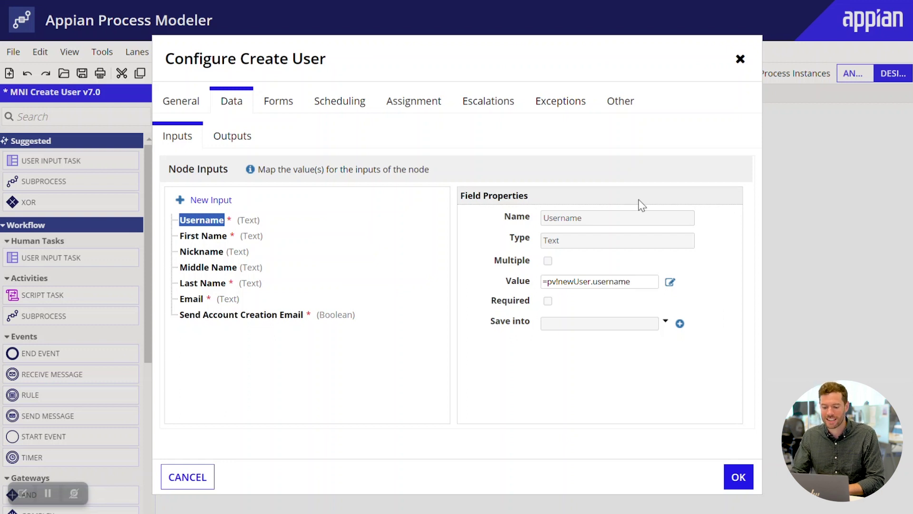
left_click(671, 283)
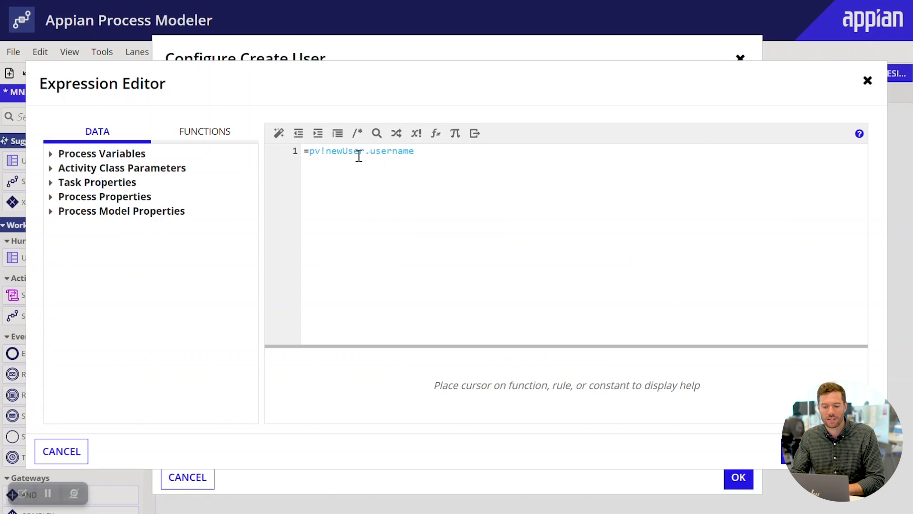
left_click_drag(426, 152, 366, 150)
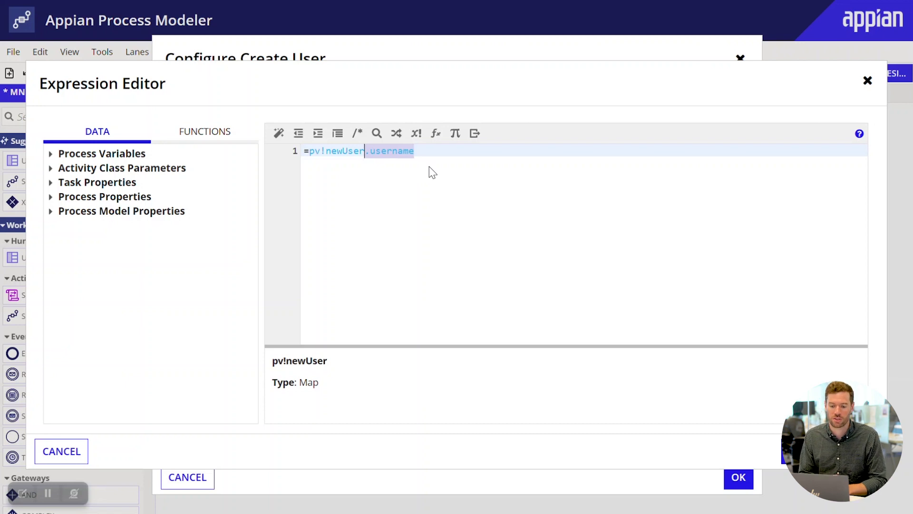
left_click(779, 449)
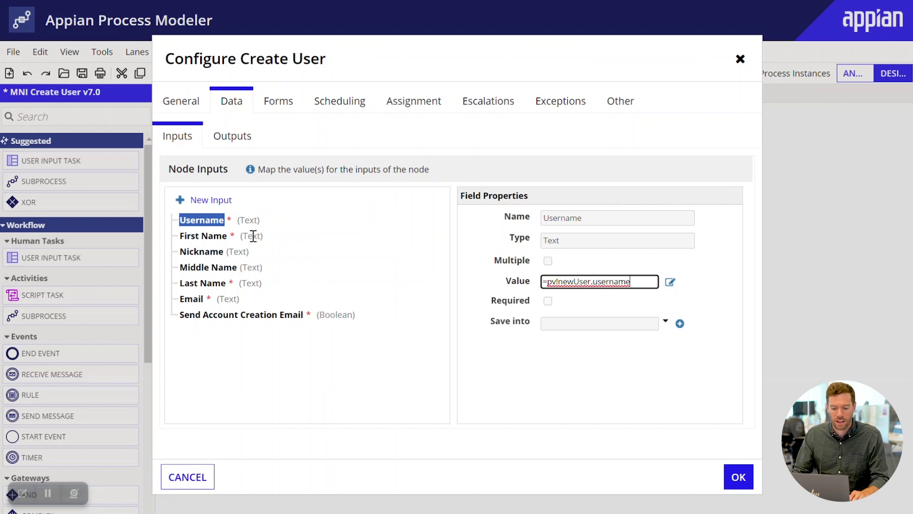
- Edit the First Name input's value expression, replacing its .firstName reference
left_click(207, 243)
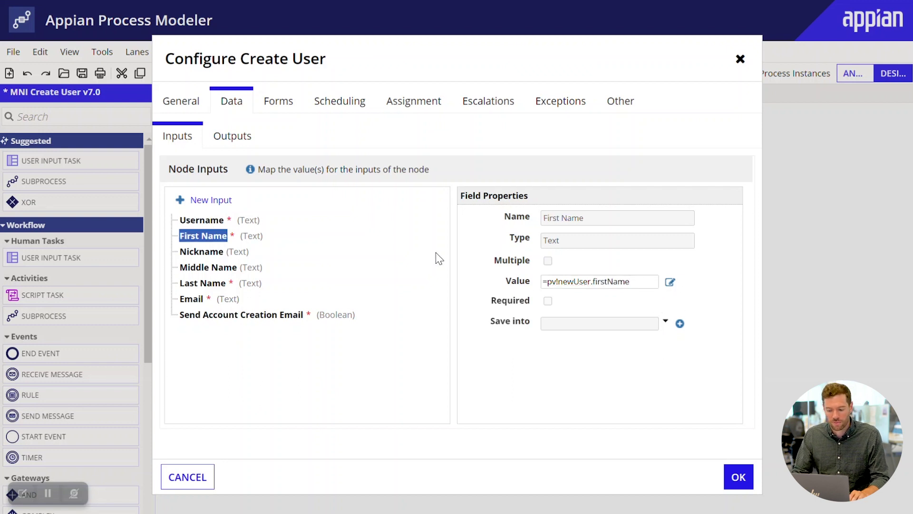
left_click(669, 281)
left_click(449, 157)
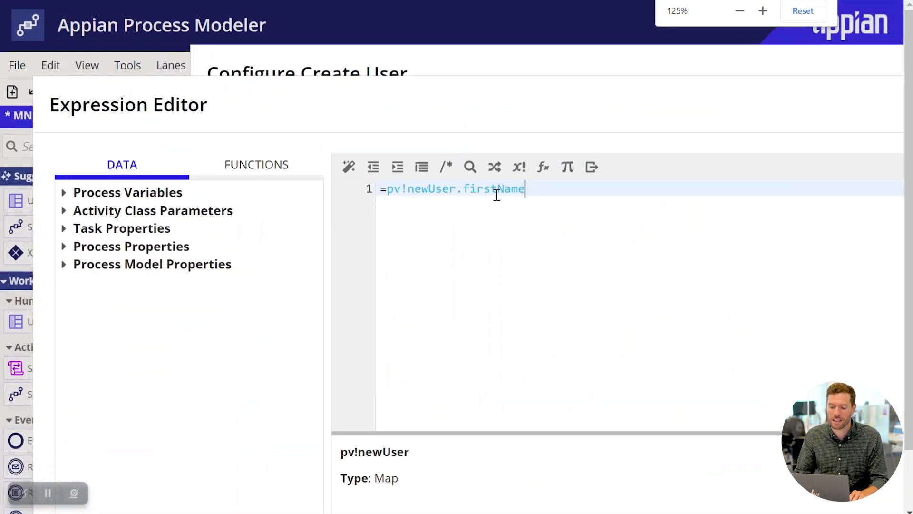
left_click_drag(529, 190, 459, 190)
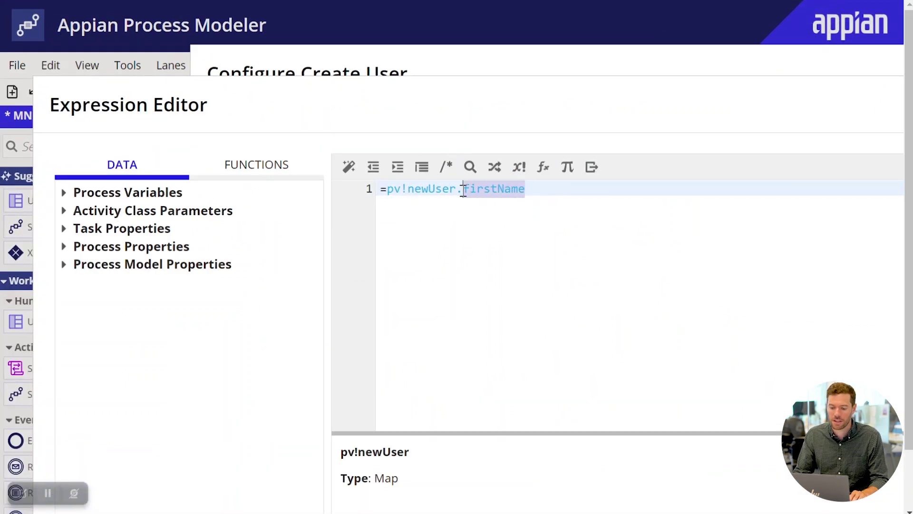
key("BackSpace")
type(".")
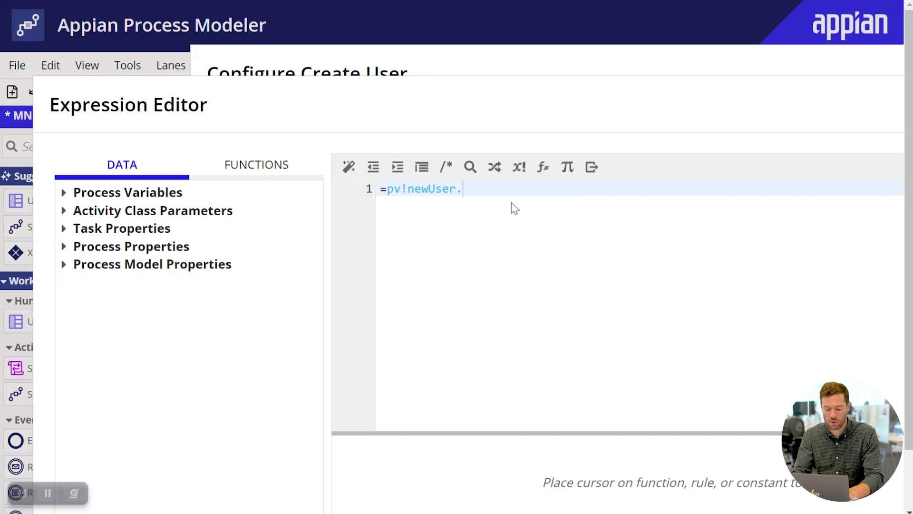
type("firstName")
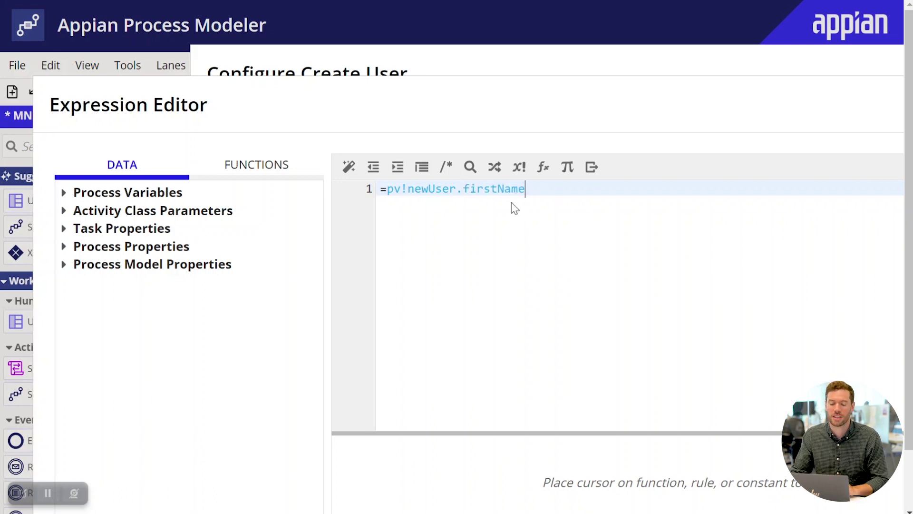
key("ctrl+minus")
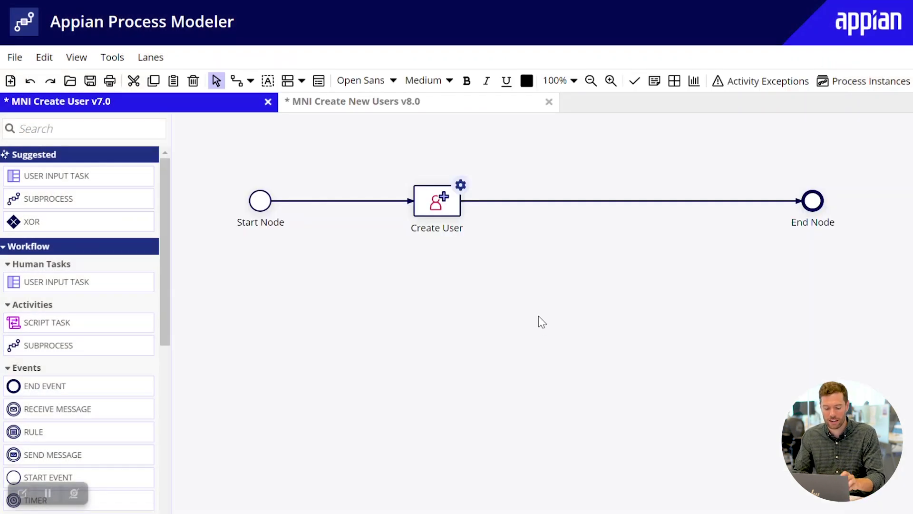
- Restore the Send E-Mail node and open its setup, keeping Process Model as the sender
key("ctrl+z")
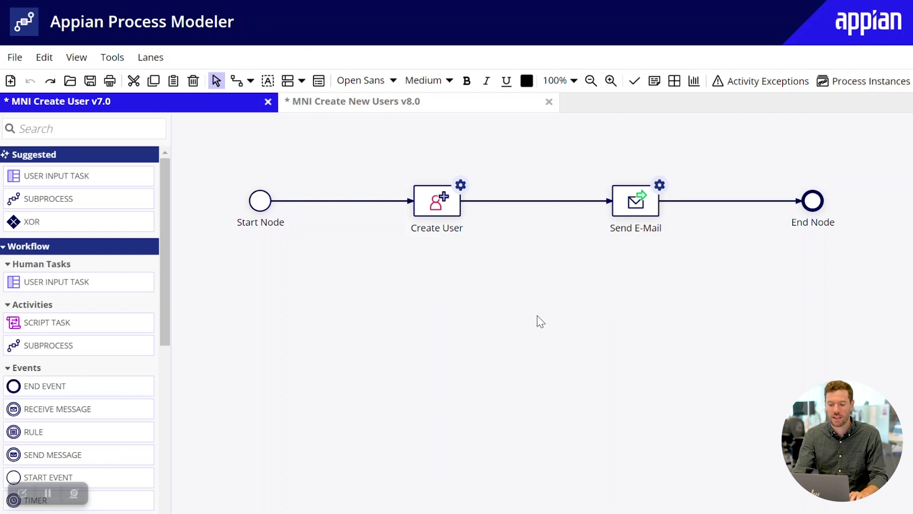
key("ctrl+minus")
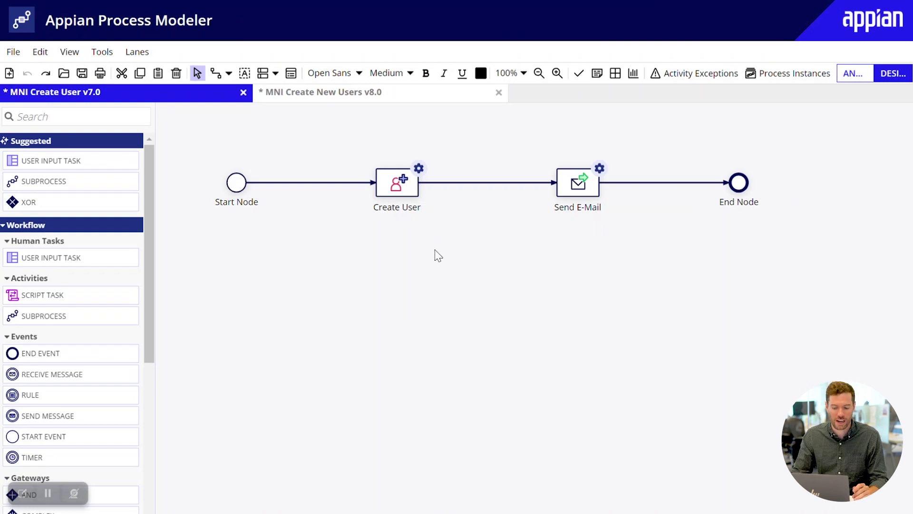
double_click(578, 183)
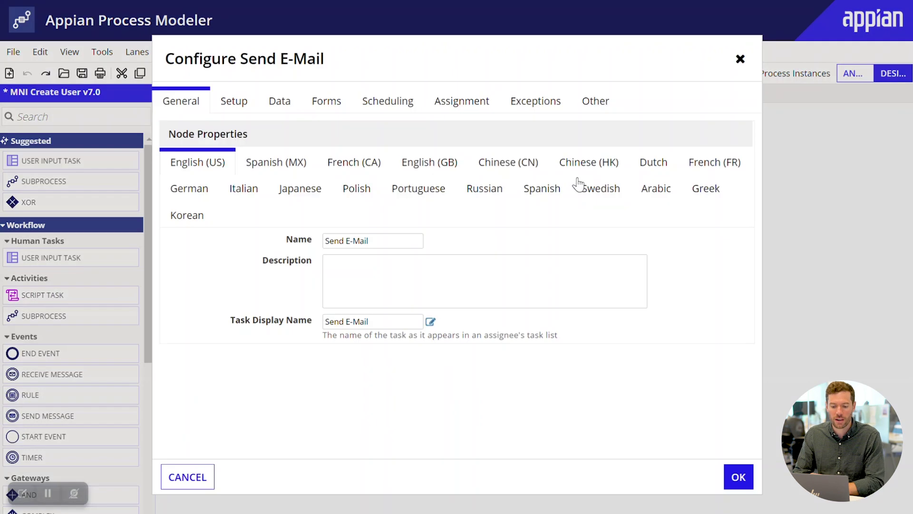
left_click(234, 100)
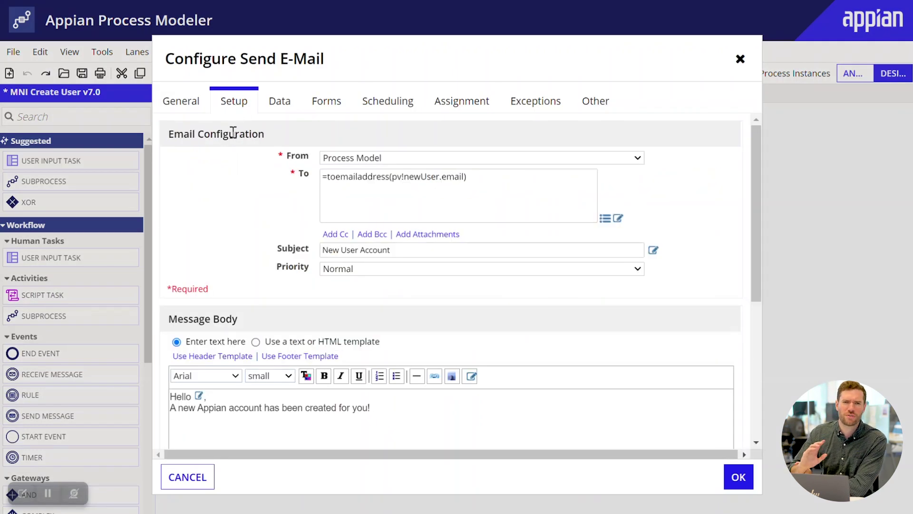
left_click(437, 158)
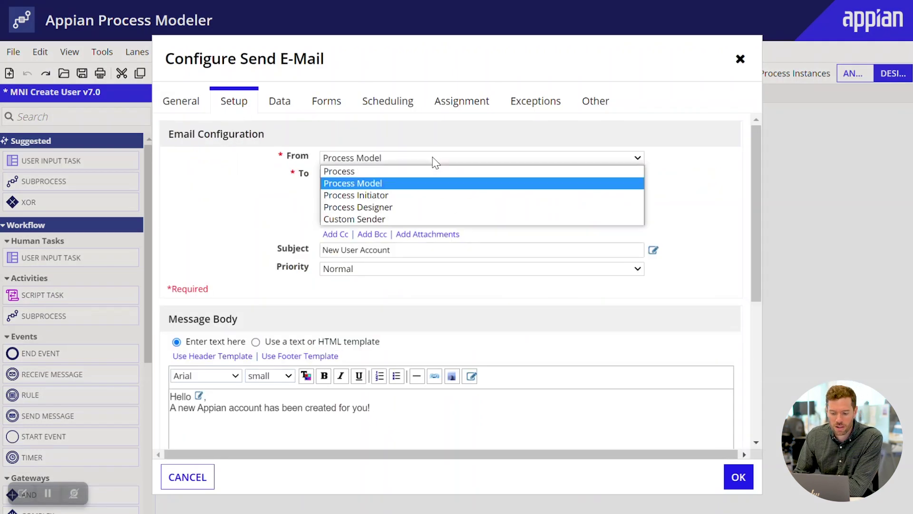
left_click(269, 171)
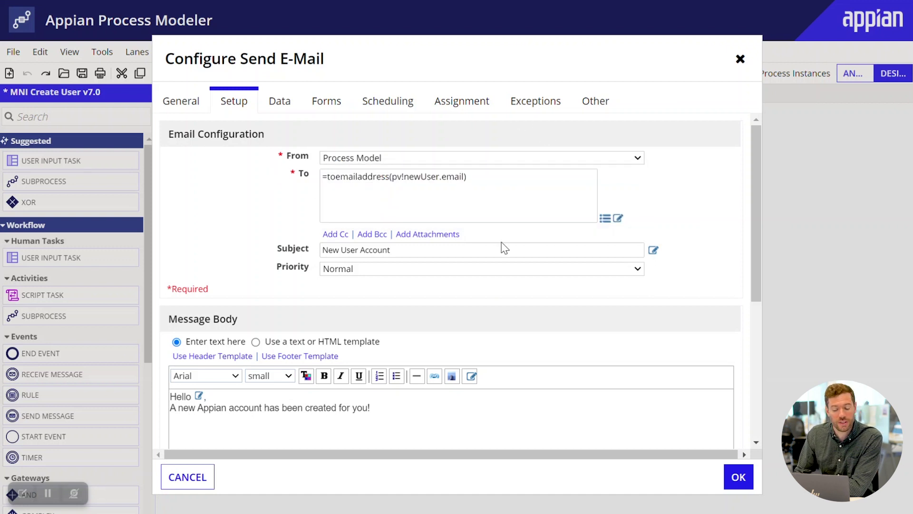
- Review the To expression's toemailaddress call on newUser's email, then discard the edits
left_click(619, 218)
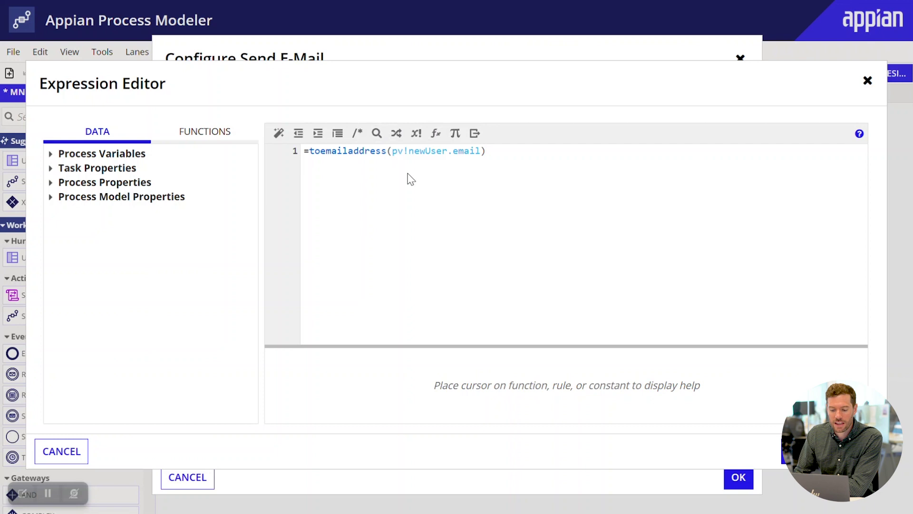
key("ctrl+plus")
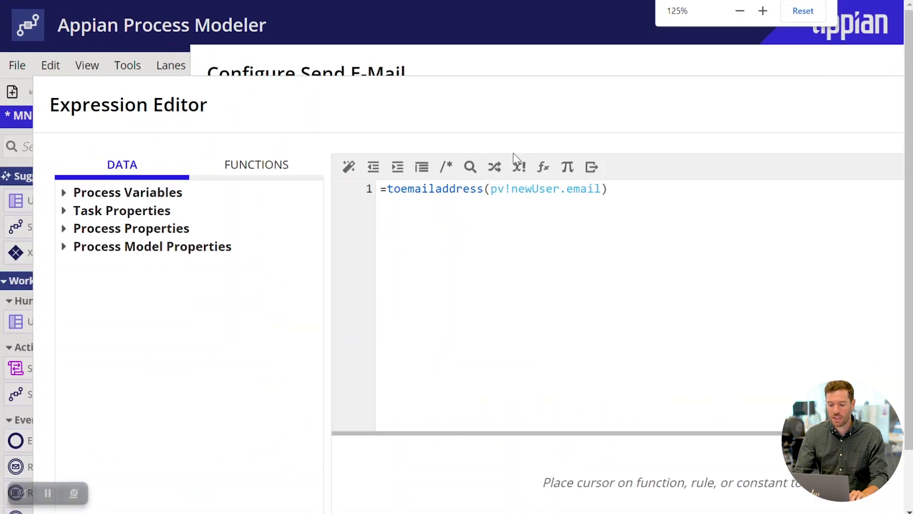
left_click_drag(483, 190, 387, 191)
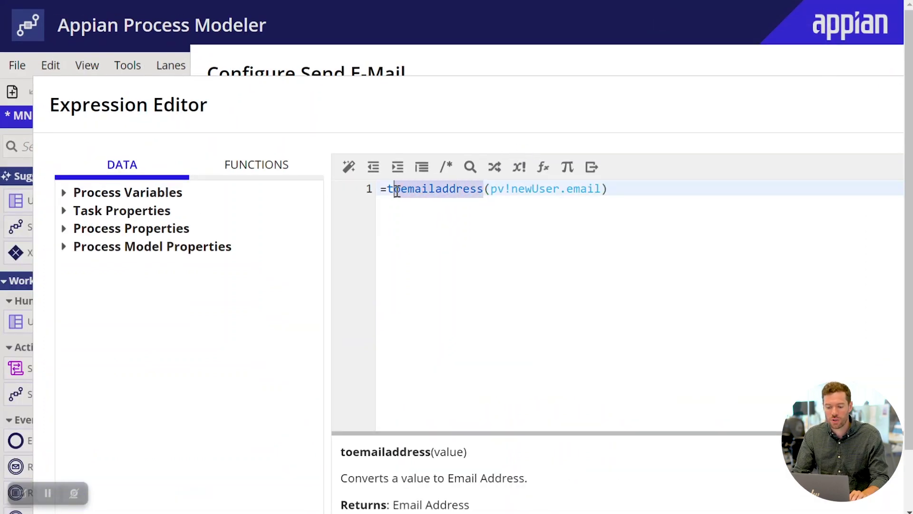
left_click(612, 193)
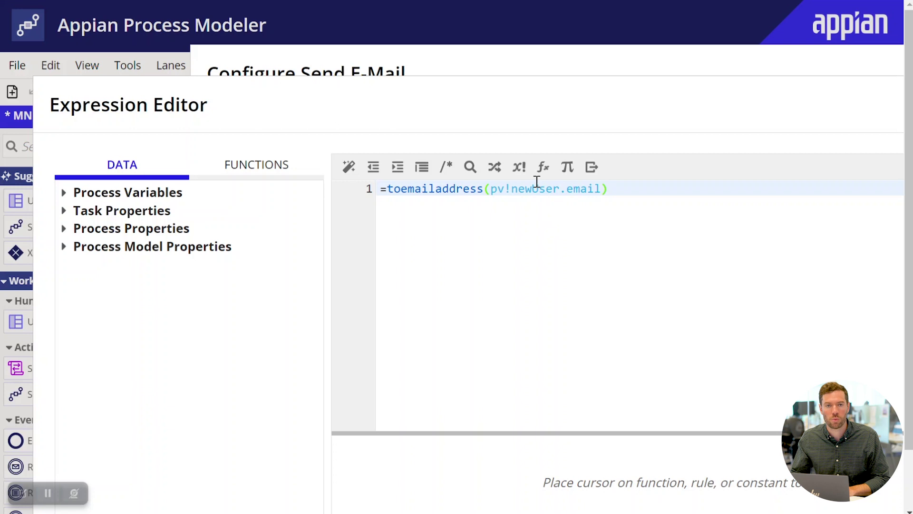
left_click(594, 188)
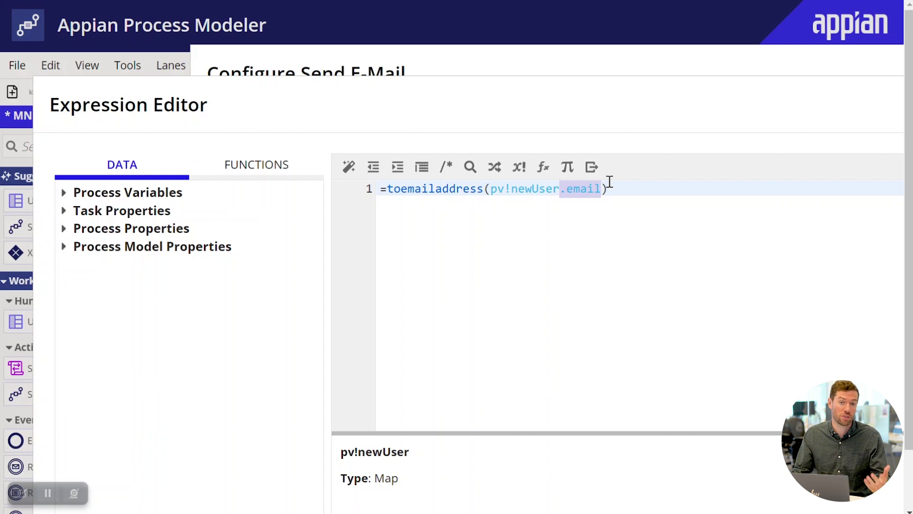
left_click(477, 188)
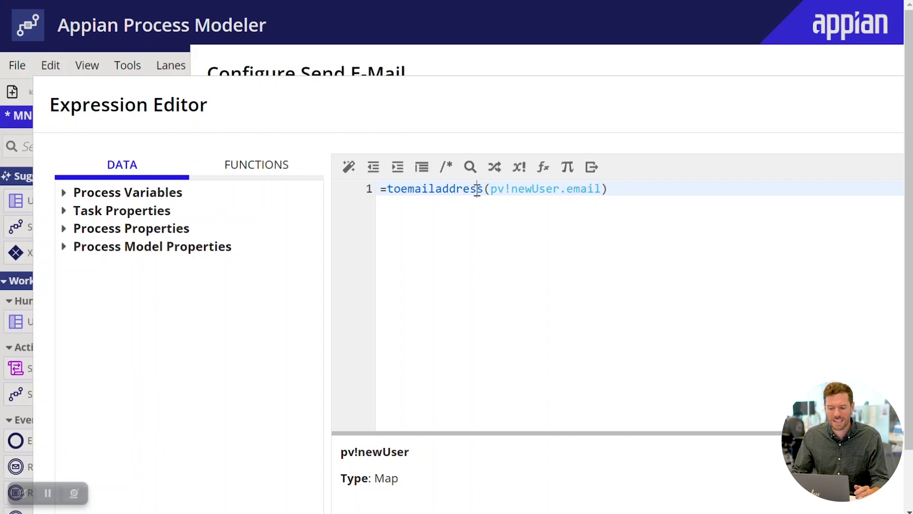
left_click(445, 167)
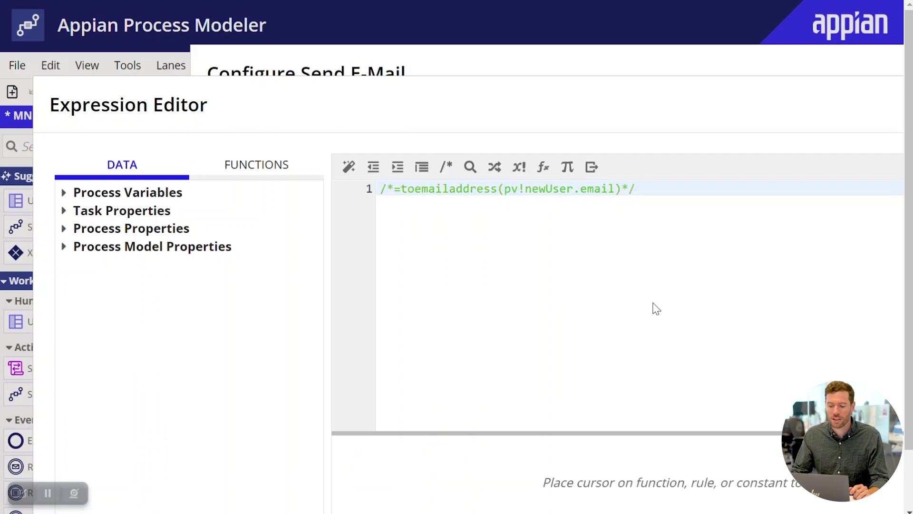
left_click(675, 189)
key("Return")
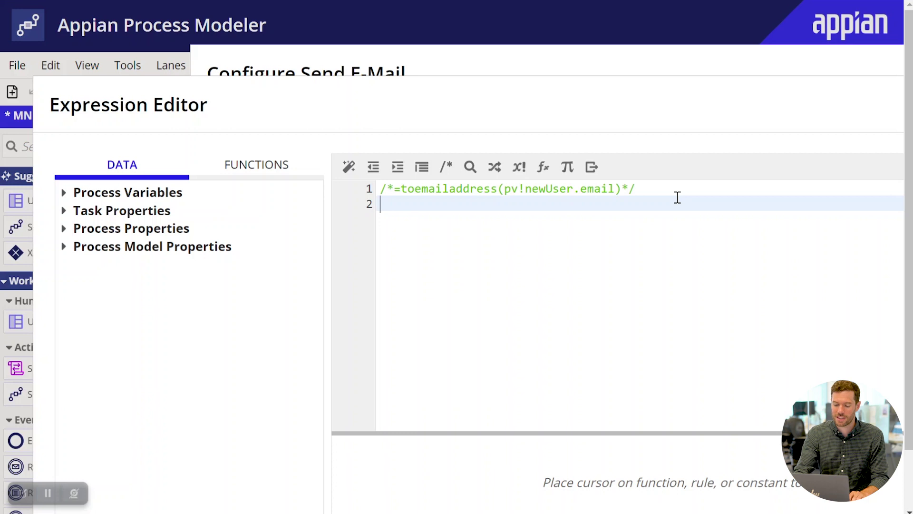
key("ctrl+minus")
key("ctrl+minus")
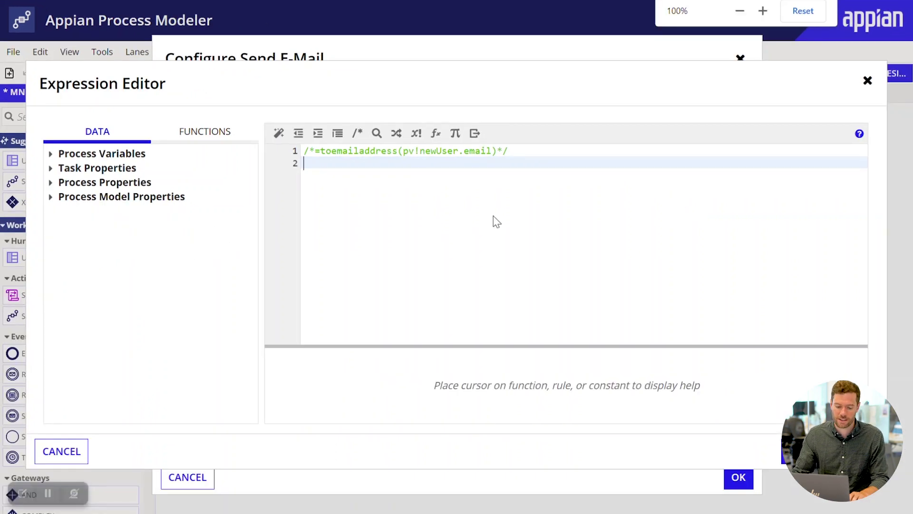
left_click(62, 451)
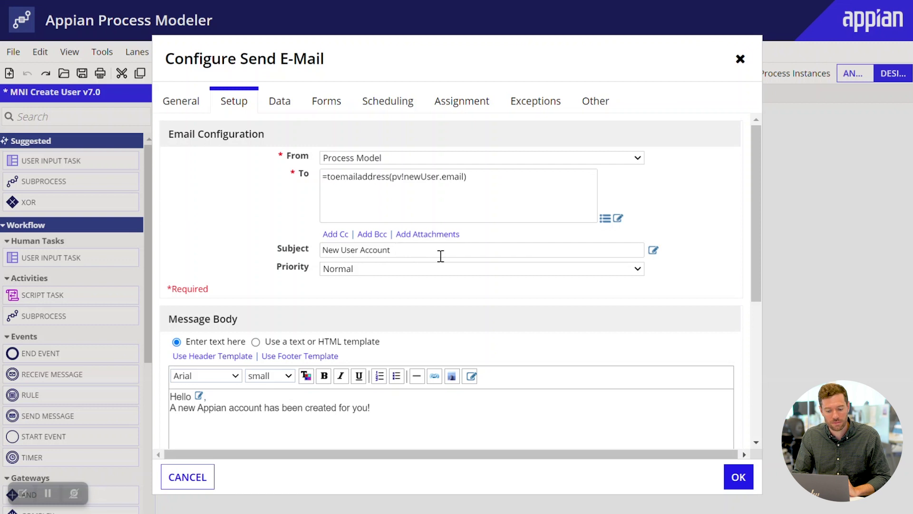
scroll(441, 251, "down", 4)
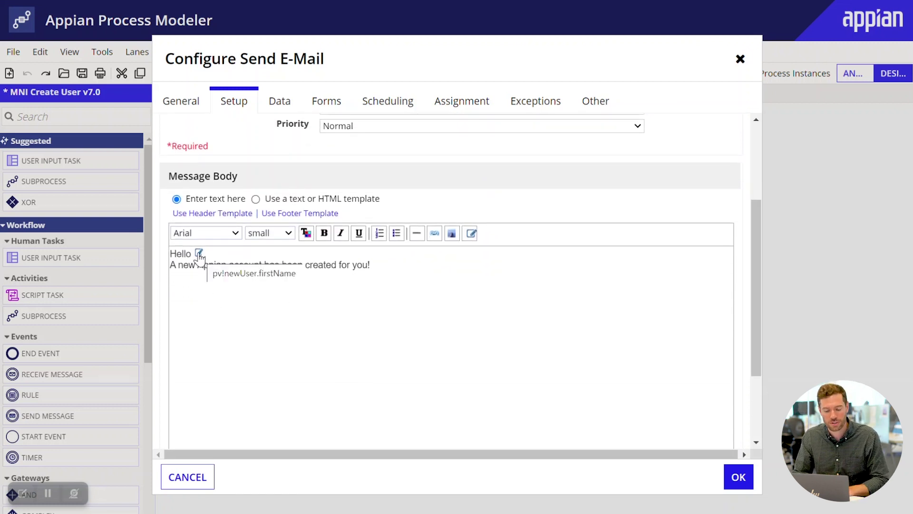
- Close the greeting expression and Send E-Mail settings unsaved, returning to MNI Create New Users
double_click(199, 254)
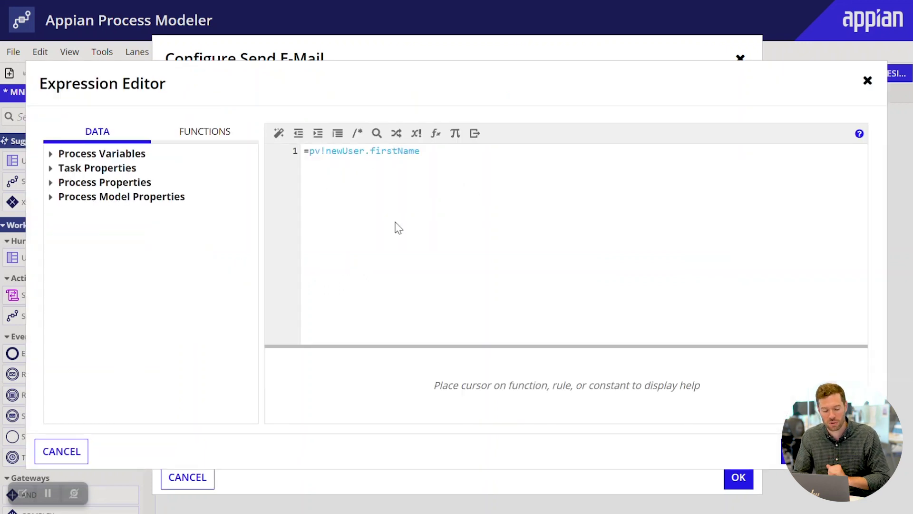
left_click(61, 451)
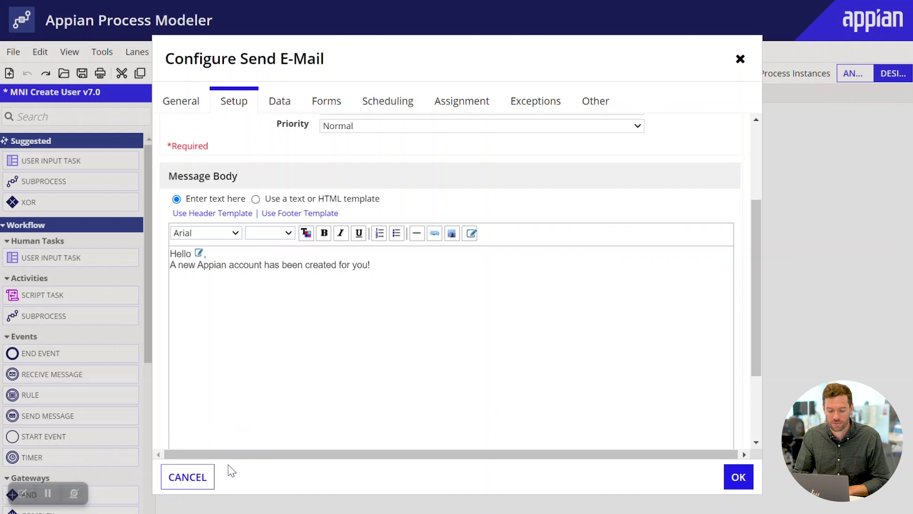
left_click(187, 477)
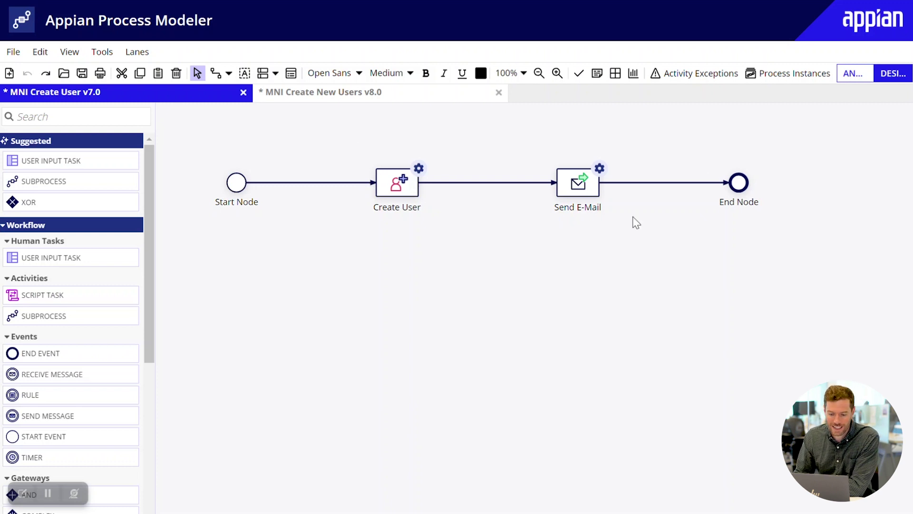
left_click(336, 94)
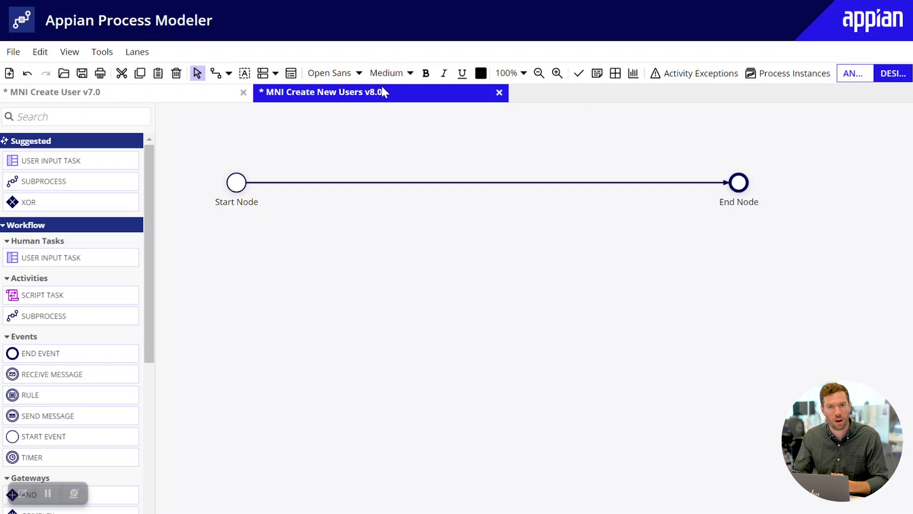
- Open the Process Model Properties for MNI Create New Users v8.0
left_click(290, 73)
- Use MNI_CreateNewUsers as the start form, generate its newUsers parameter, and save the properties
left_click(350, 111)
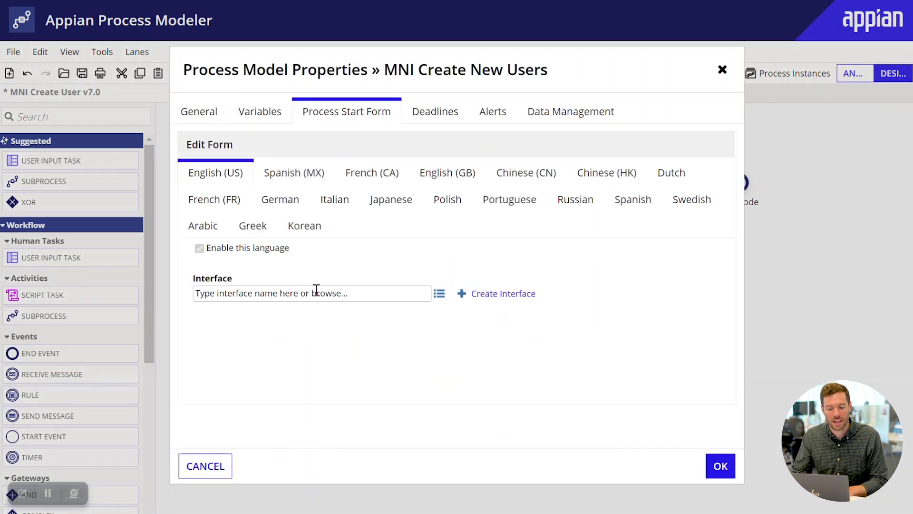
left_click(350, 294)
type("mni")
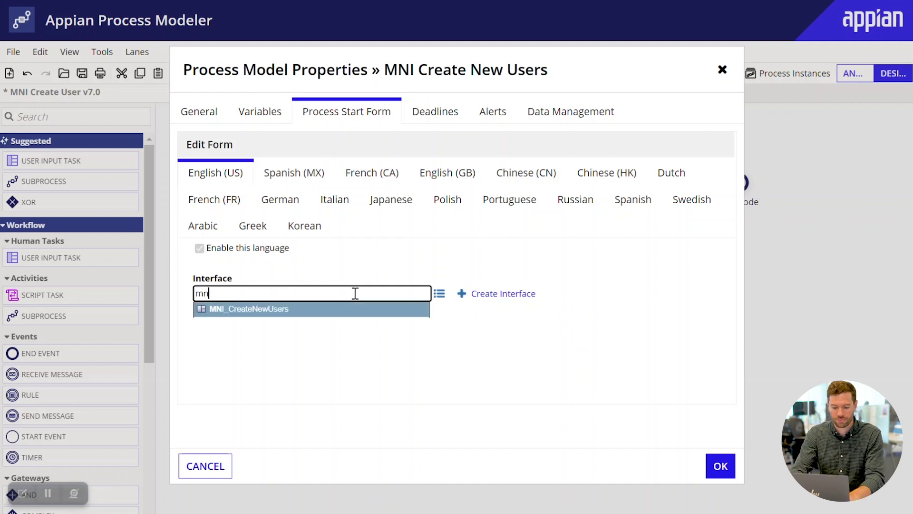
left_click(314, 308)
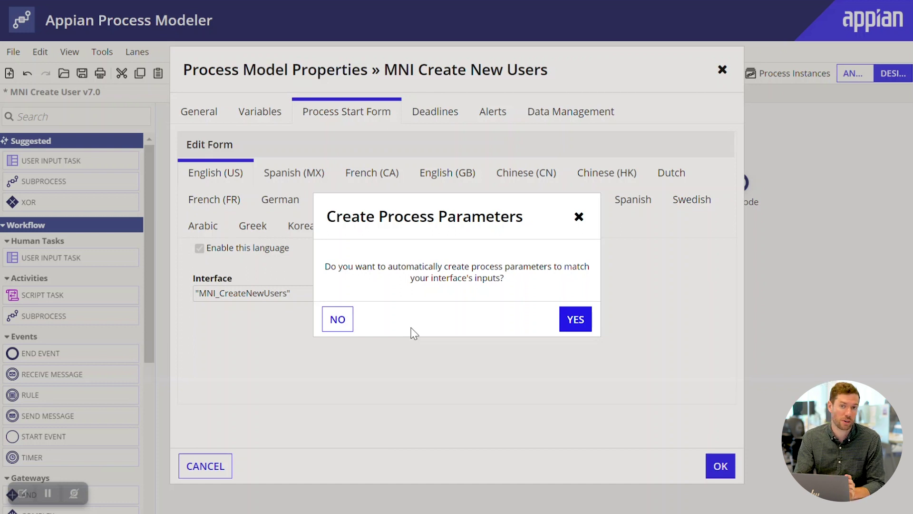
left_click(575, 319)
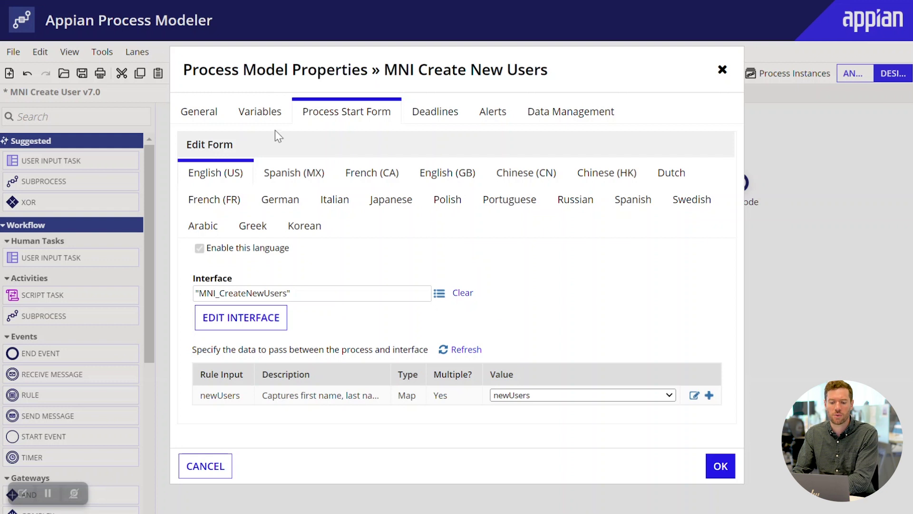
left_click(263, 115)
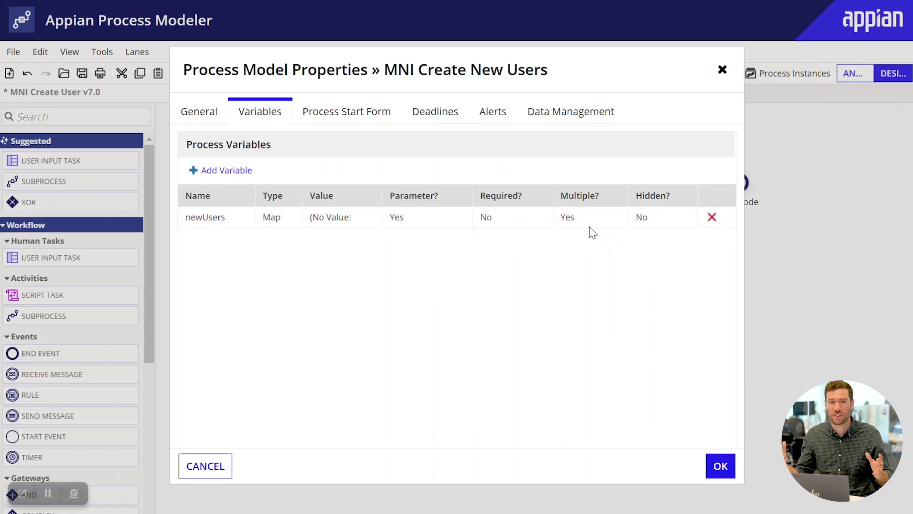
left_click(722, 466)
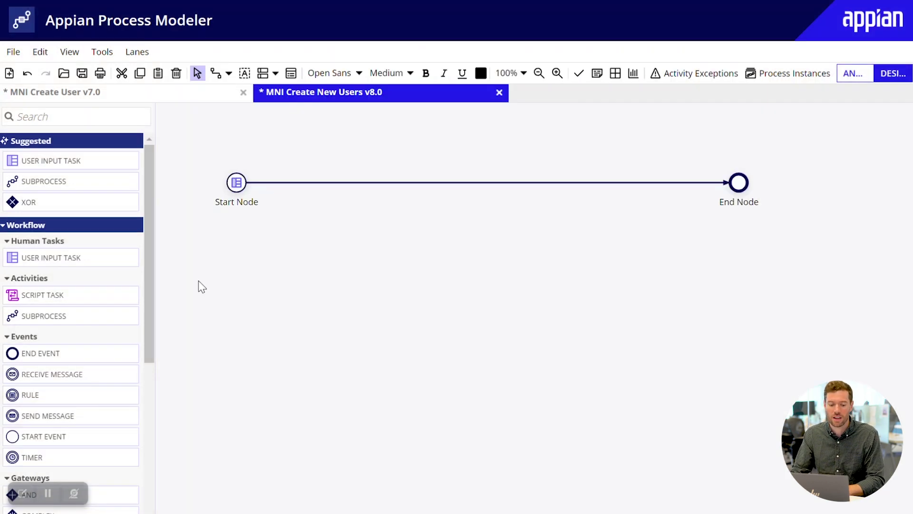
- Drop a Subprocess node onto the connector linking Start Node and End Node
mouse_move(43, 316)
left_mouse_down()
mouse_move(50, 325)
mouse_move(479, 187)
left_mouse_up()
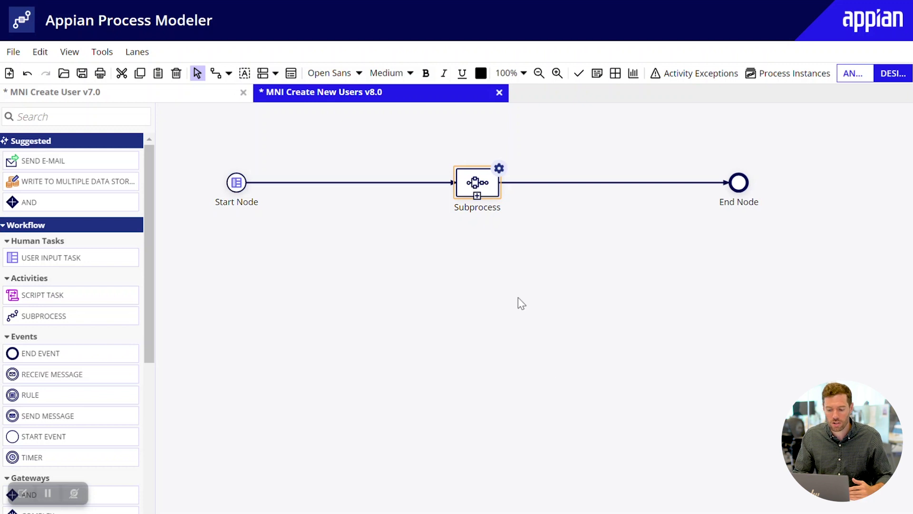
- Turn on automatic multiple instances for the Subprocess node, one per item in newUsers
double_click(483, 187)
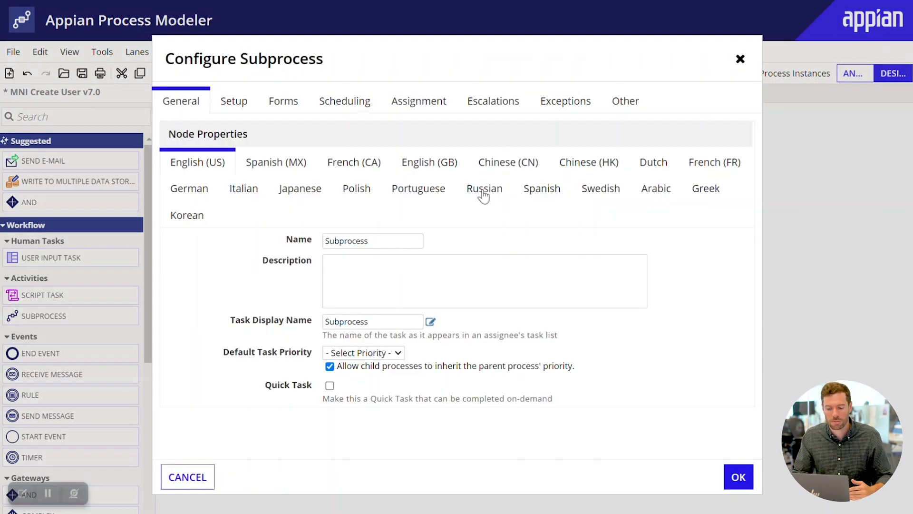
left_click(625, 101)
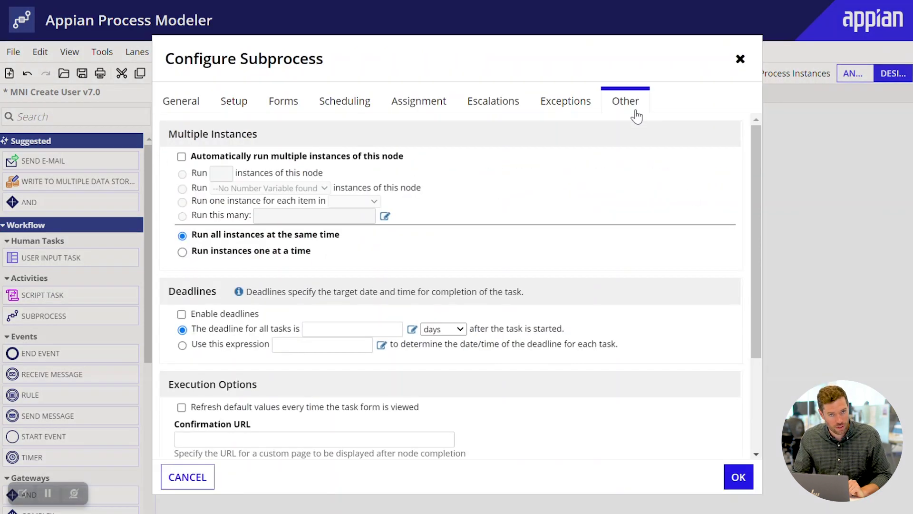
left_click(182, 156)
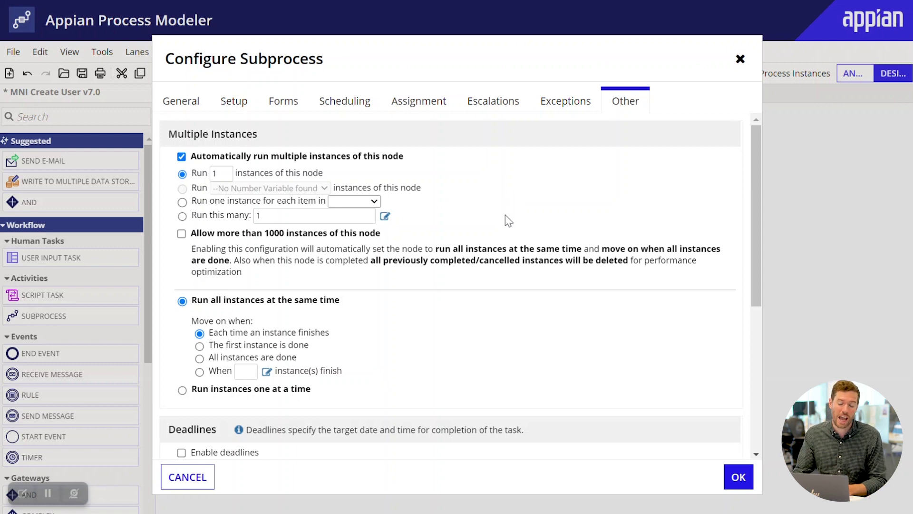
left_click(182, 202)
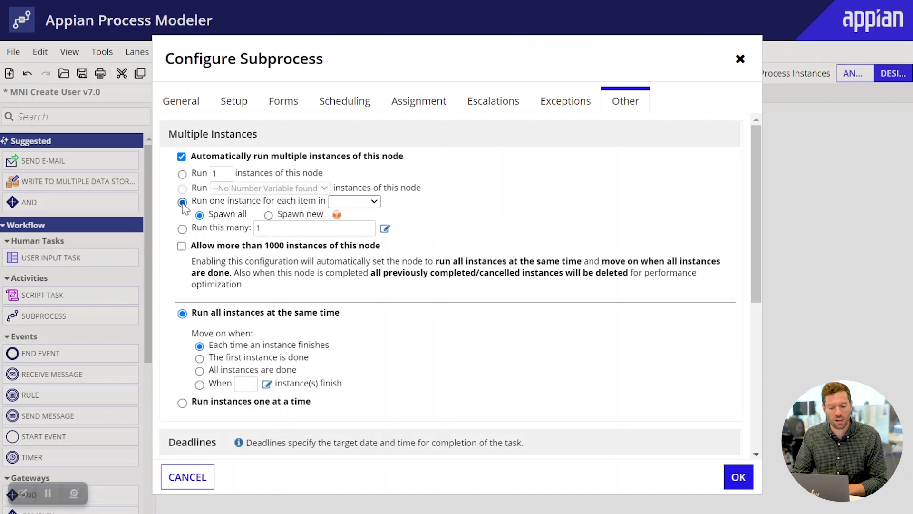
left_click(353, 202)
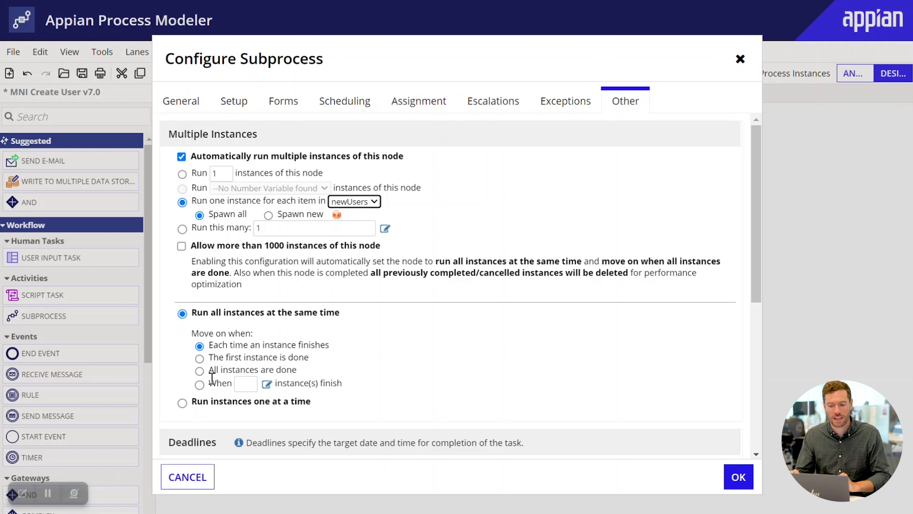
left_click(241, 101)
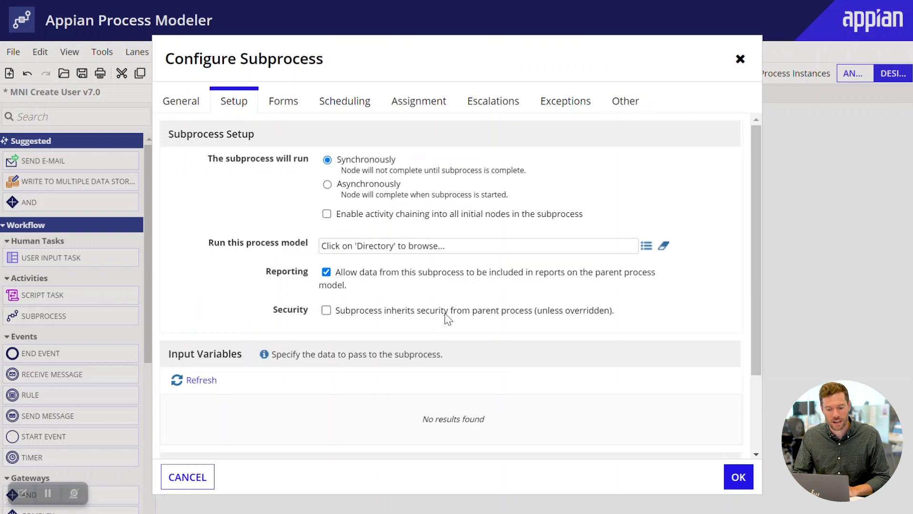
- Set the subprocess to MNI Create User from MNI Process Models, mapping newUsers to newUser
left_click(646, 245)
scroll(382, 324, "down", 5)
scroll(381, 315, "down", 3)
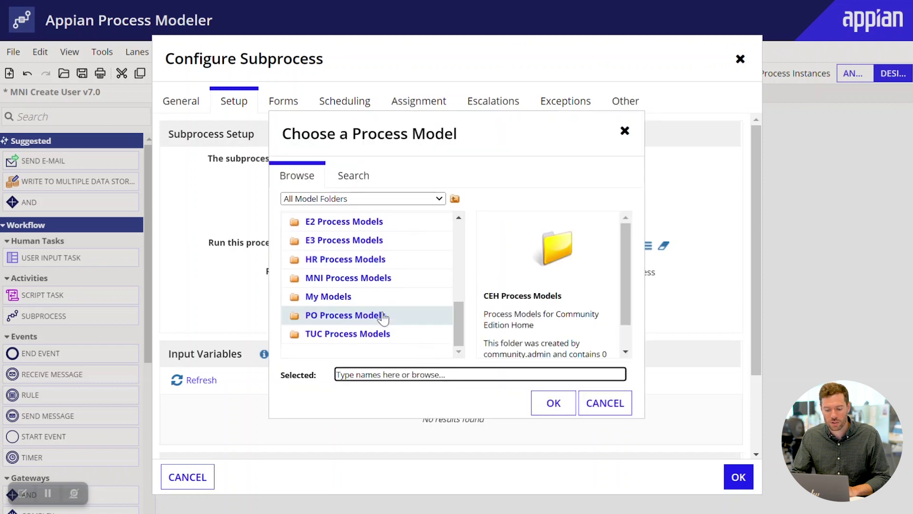
left_click(350, 278)
left_click(449, 242)
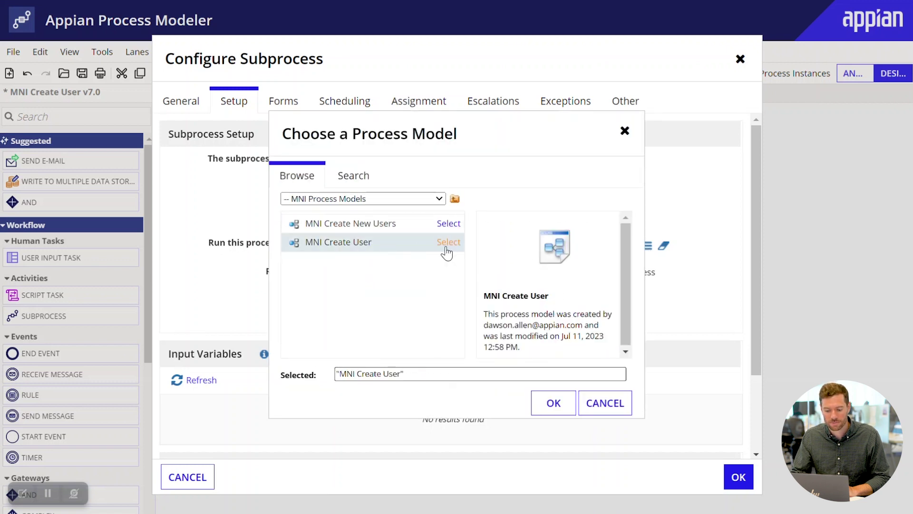
left_click(554, 403)
scroll(532, 307, "down", 3)
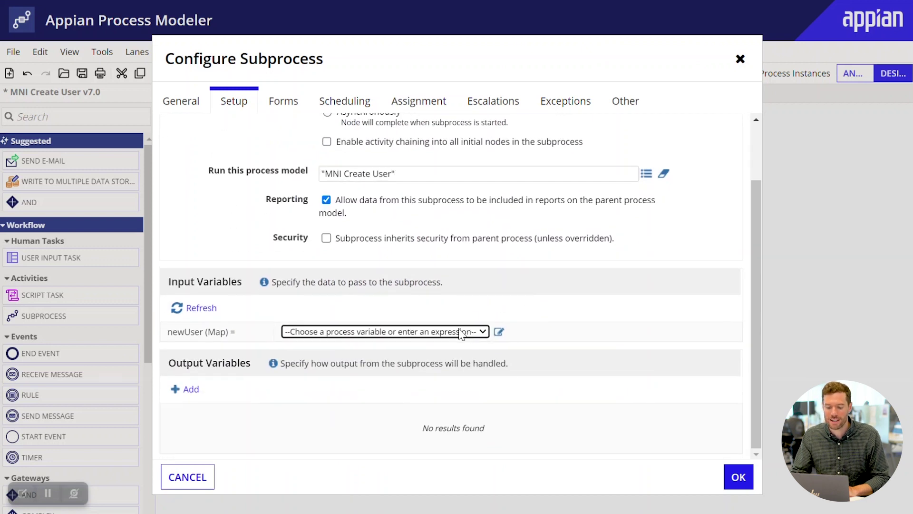
left_click(472, 331)
left_click(340, 356)
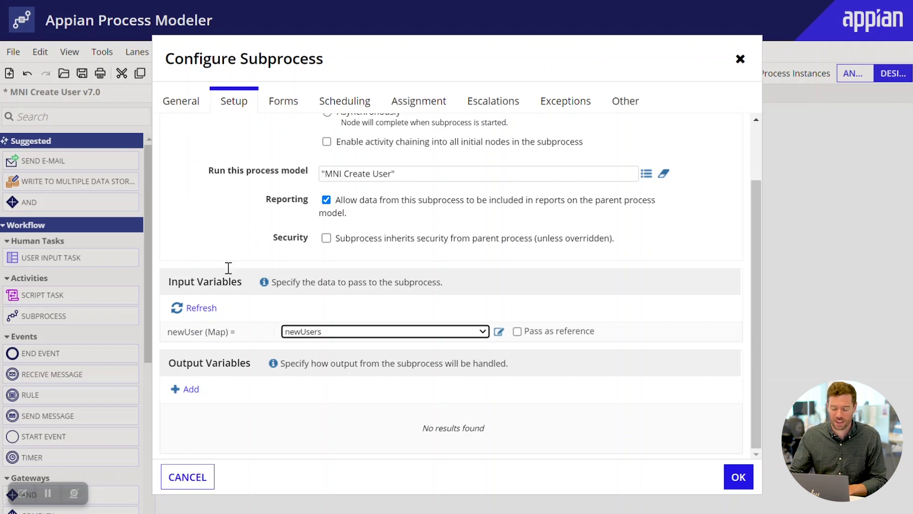
left_click(739, 476)
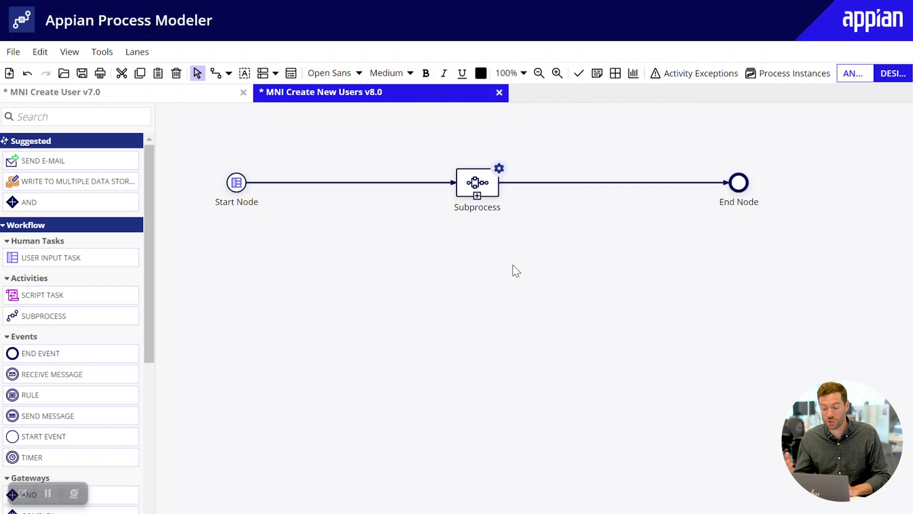
- Open the MNI Create 3 New Users instance's details and list its test1–test3 sub-processes
left_click(789, 73)
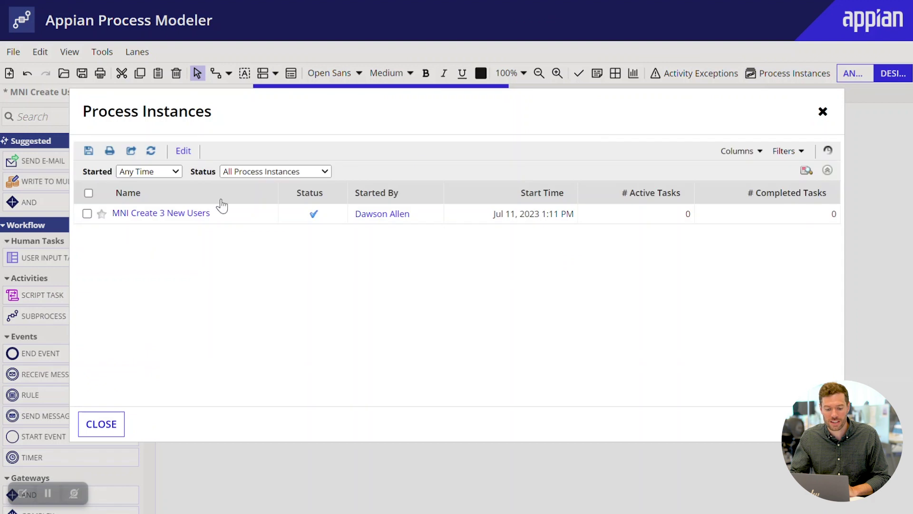
left_click(160, 213)
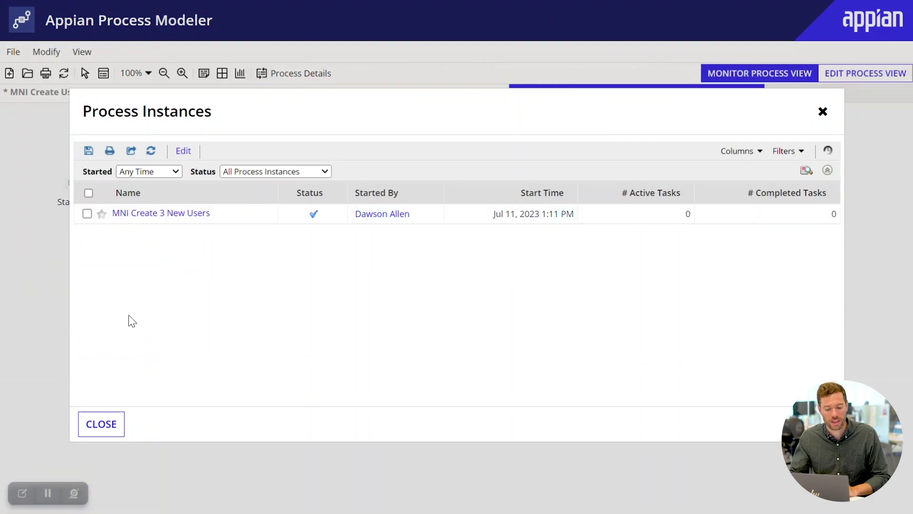
left_click(101, 424)
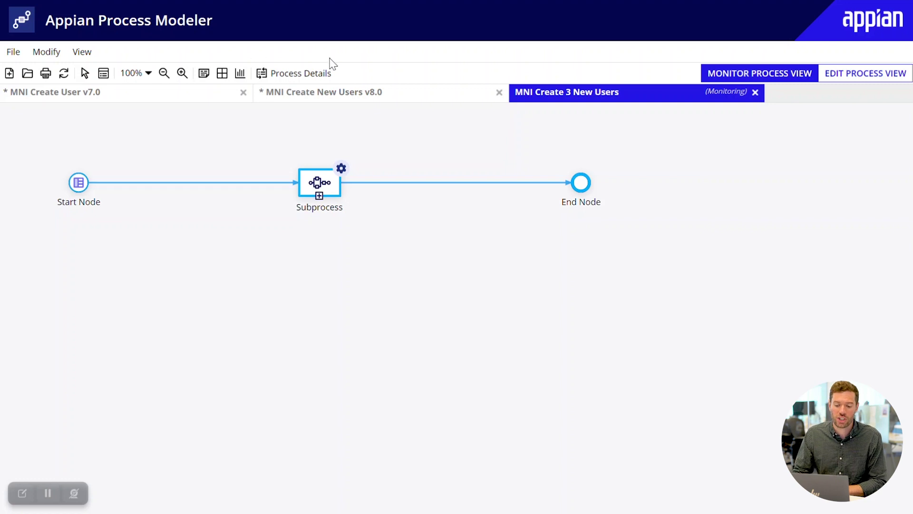
left_click(308, 74)
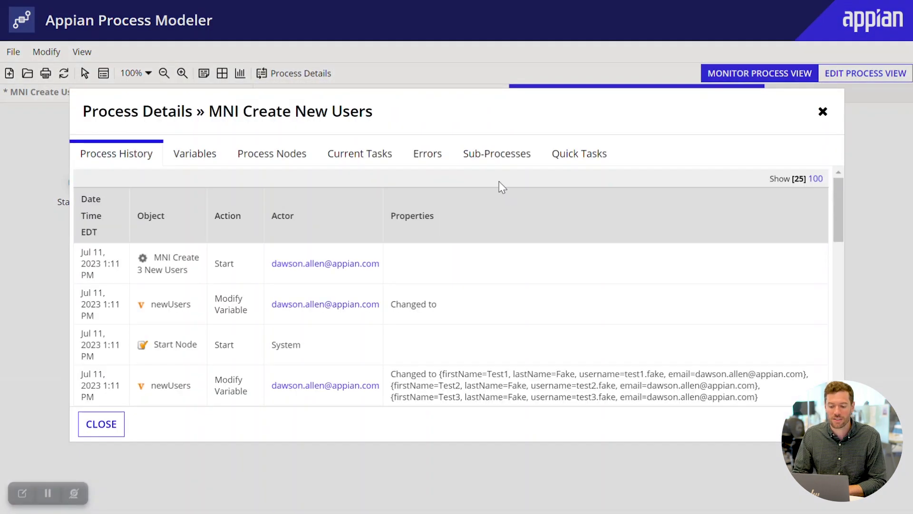
left_click(502, 156)
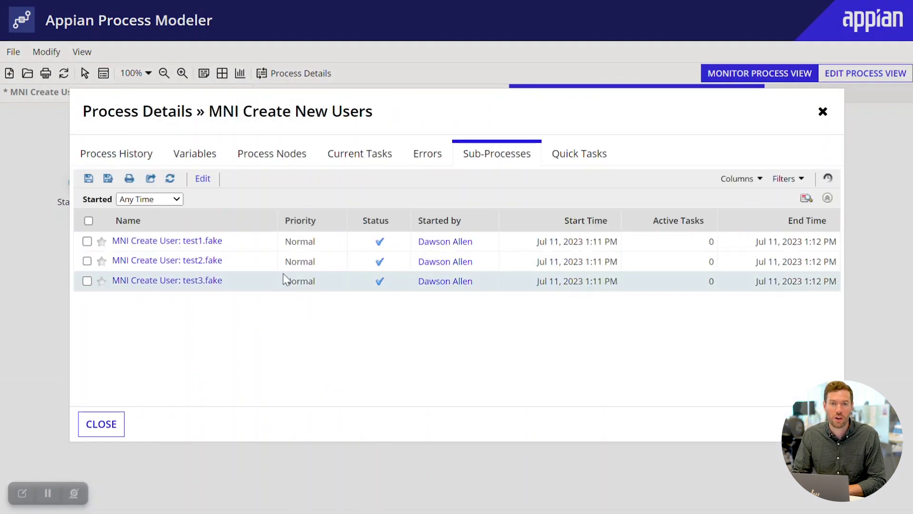